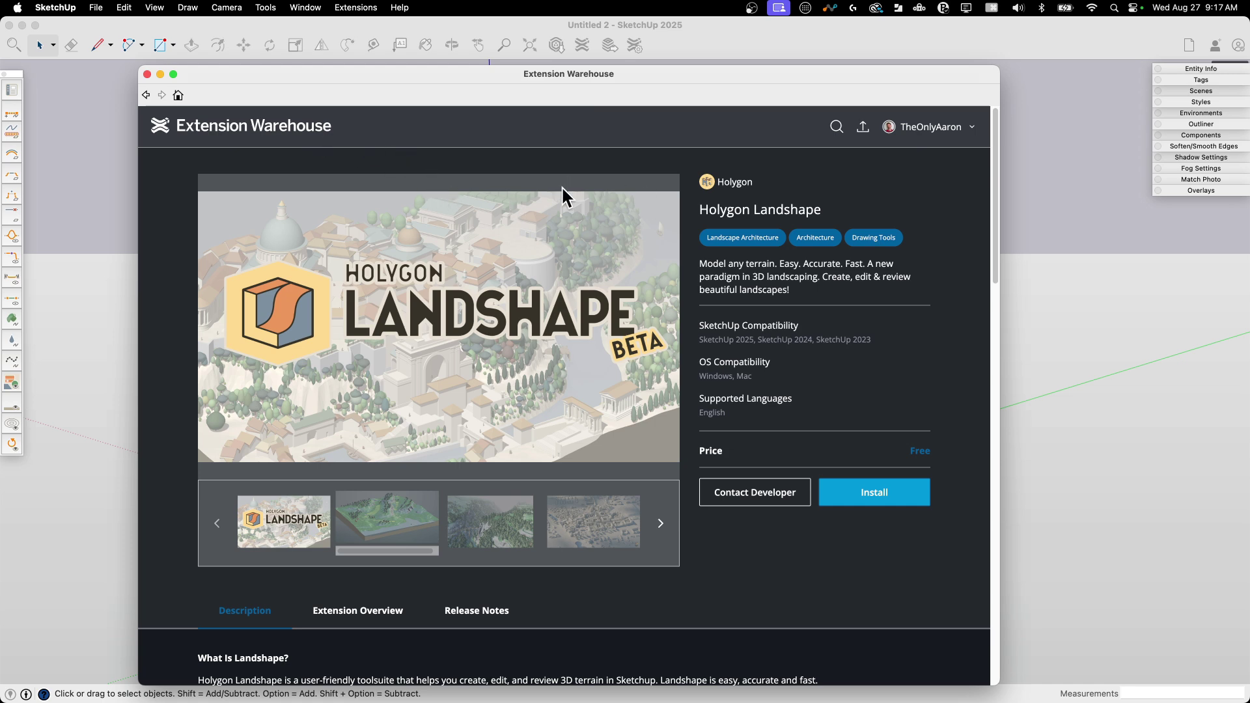
Page through the Holygon Landshape gallery: terrain, forest, city, then the green terrain image.
scroll(681, 215, "down", 3)
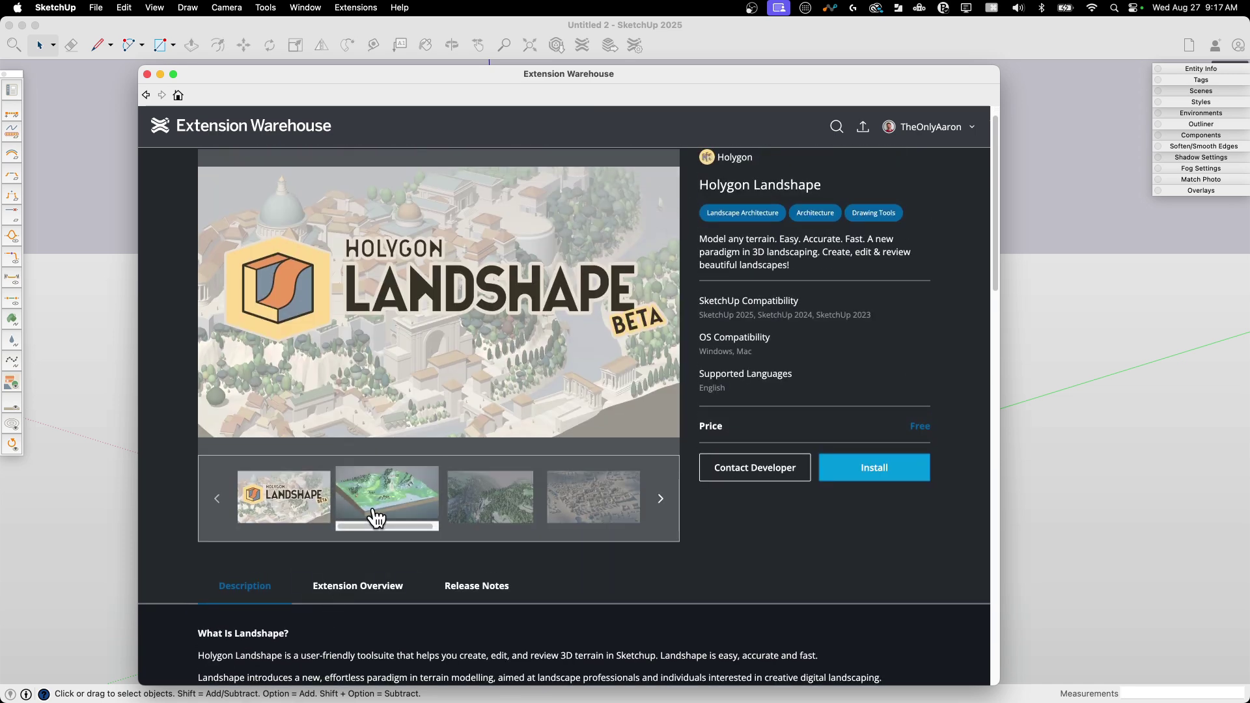
left_click(427, 502)
left_click(493, 502)
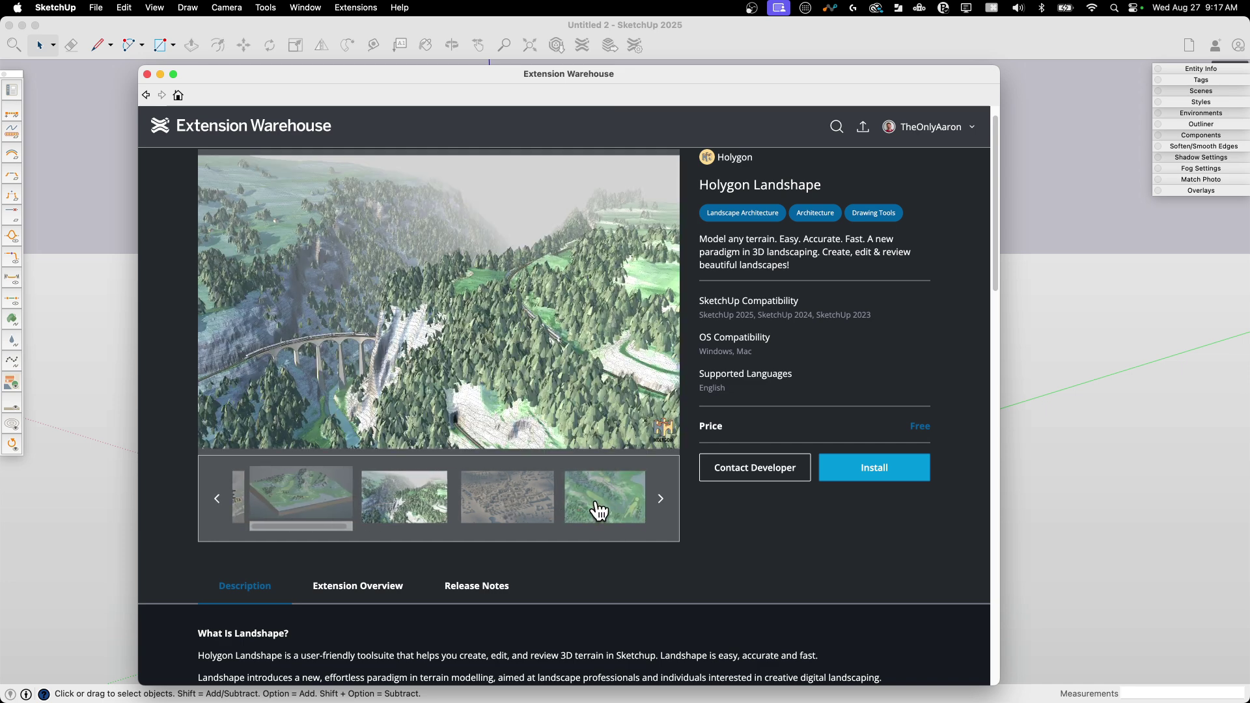
left_click(490, 505)
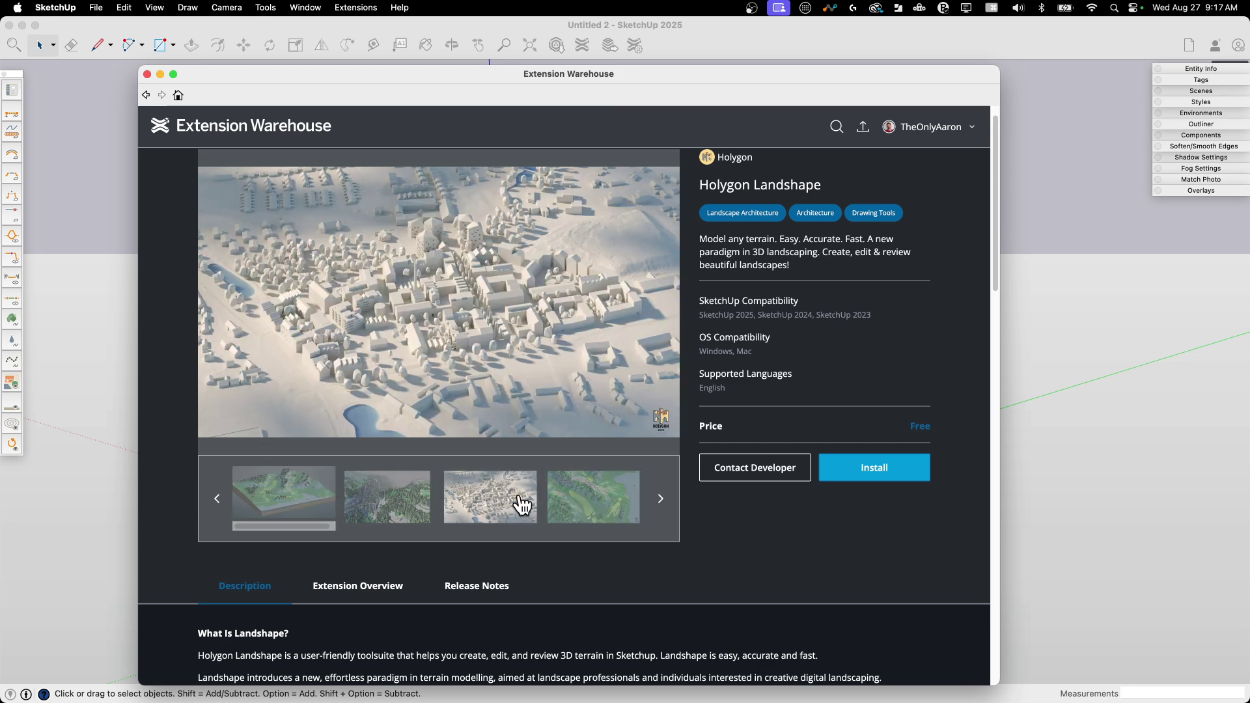
left_click(574, 504)
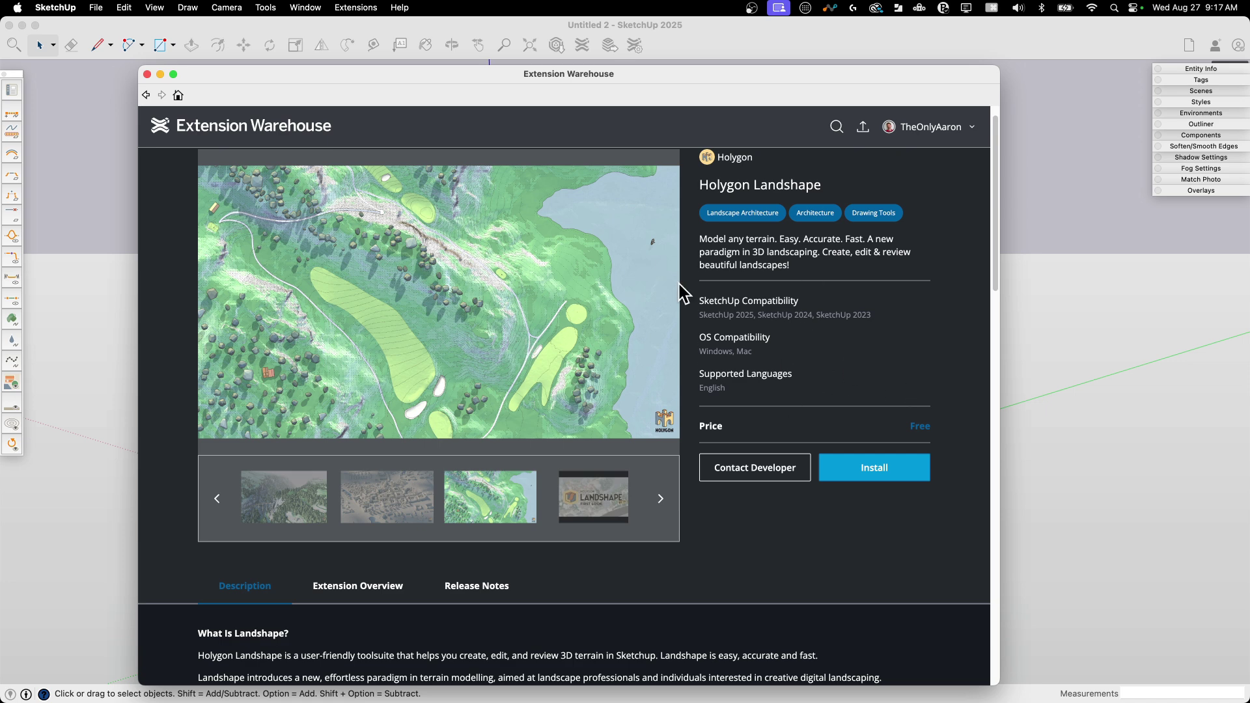
Close the Extension Warehouse, reposition the Landshape palette, and check View > Tool Palettes.
left_click(147, 74)
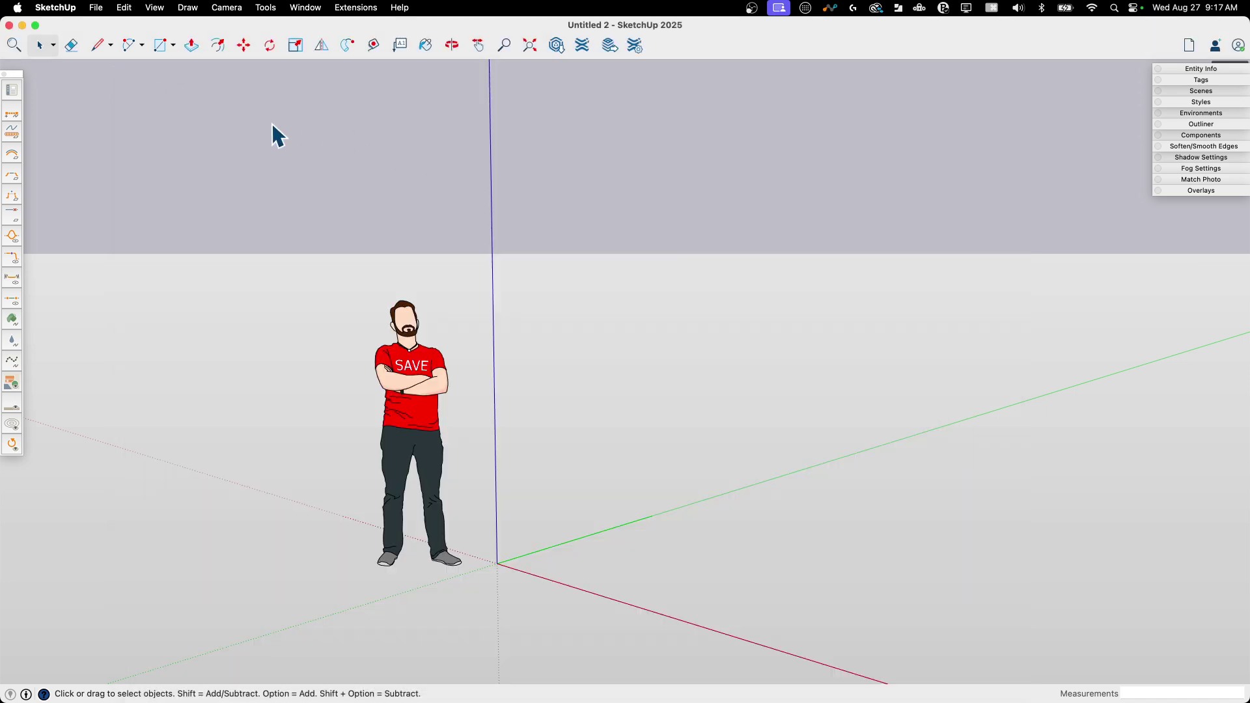
mouse_move(13, 84)
left_mouse_down()
mouse_move(123, 76)
mouse_move(128, 107)
mouse_move(25, 77)
left_mouse_up()
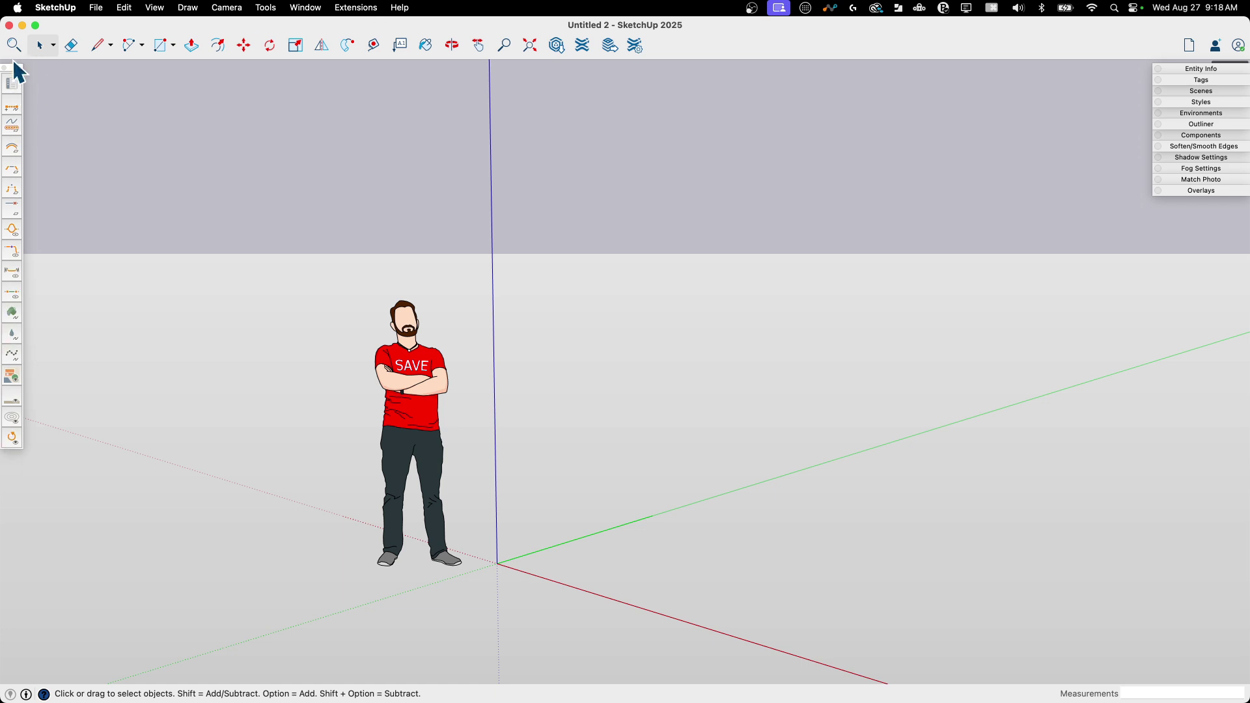
left_click(156, 8)
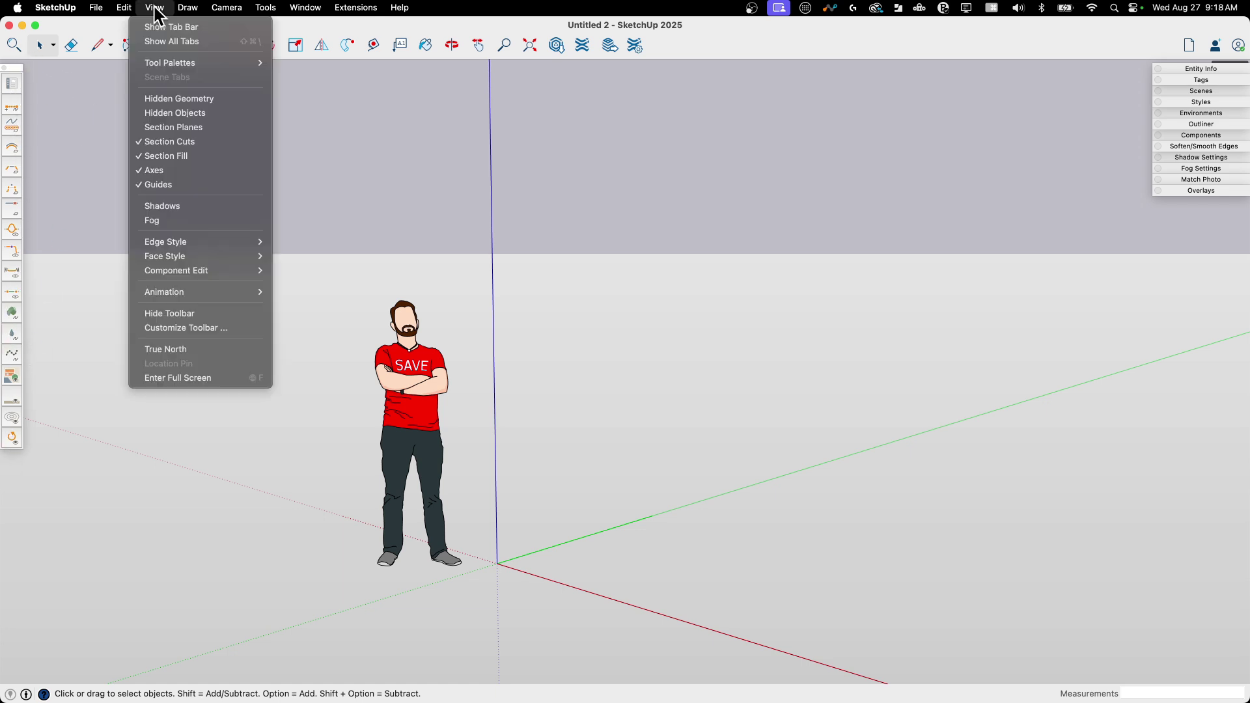
mouse_move(180, 64)
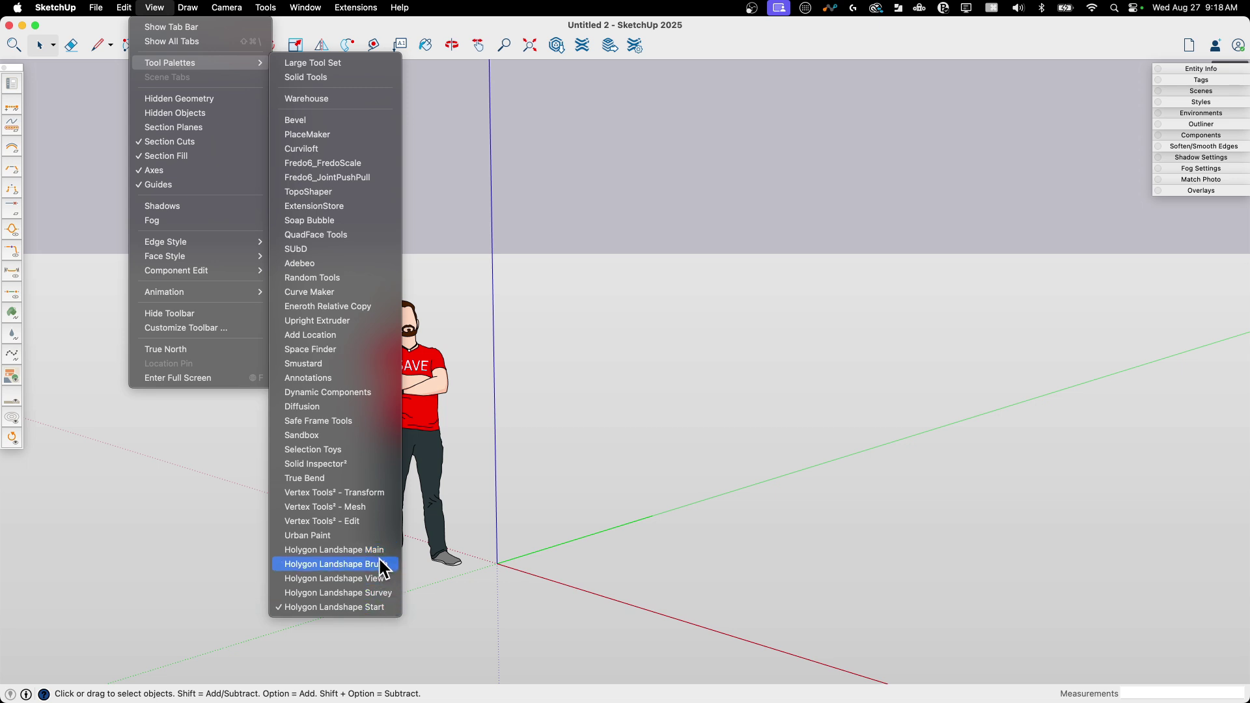
Dismiss the Tool Palettes list and zoom the view of the empty Untitled 2 model.
left_click(689, 30)
scroll(218, 272, "down", 5)
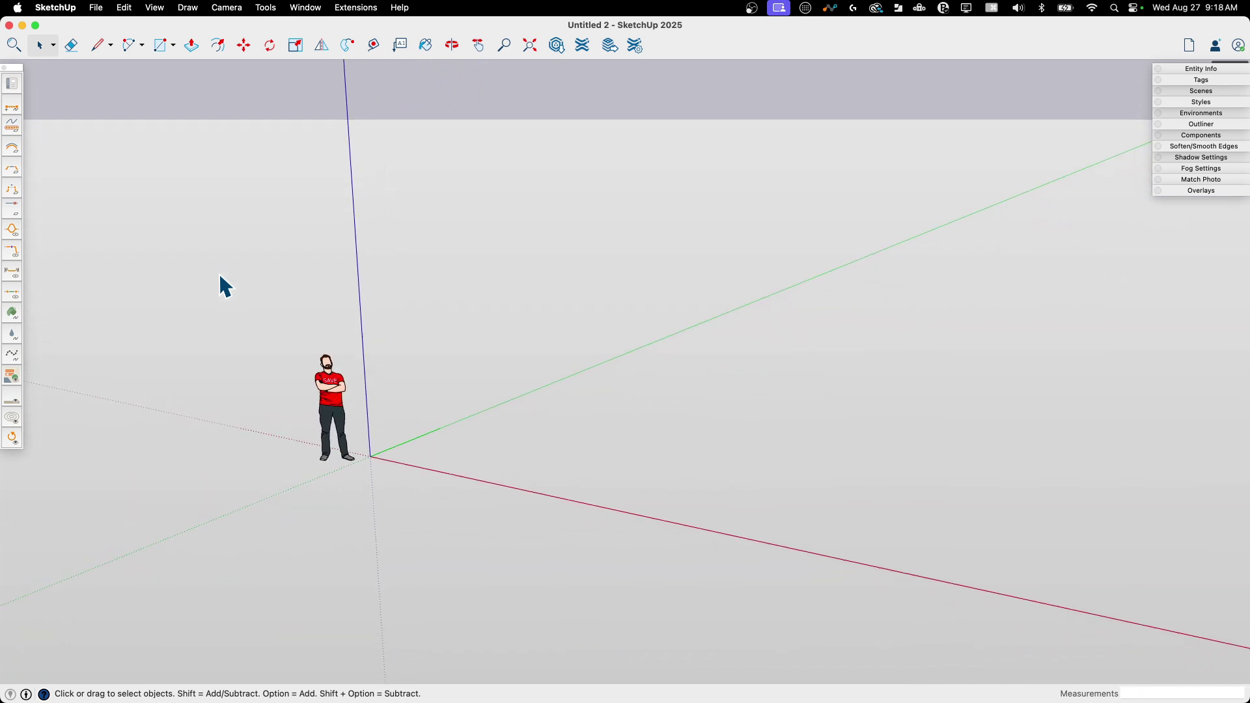
scroll(219, 272, "up", 2)
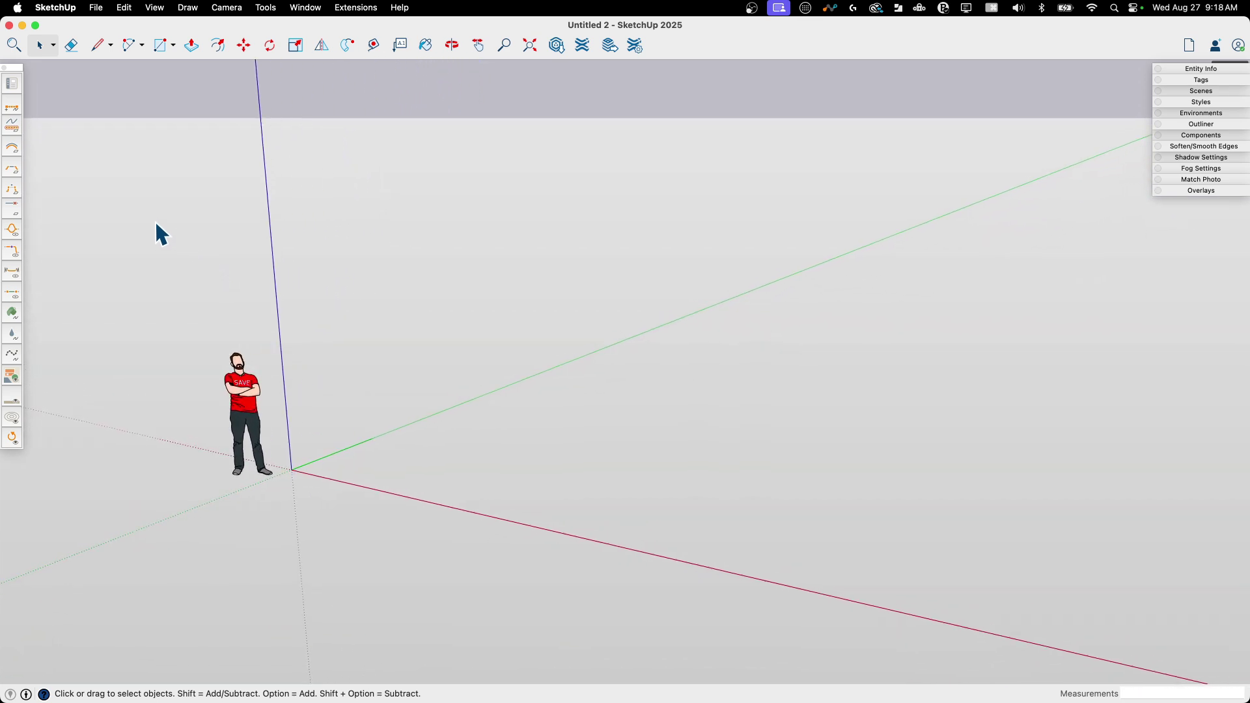
scroll(232, 357, "down", 2)
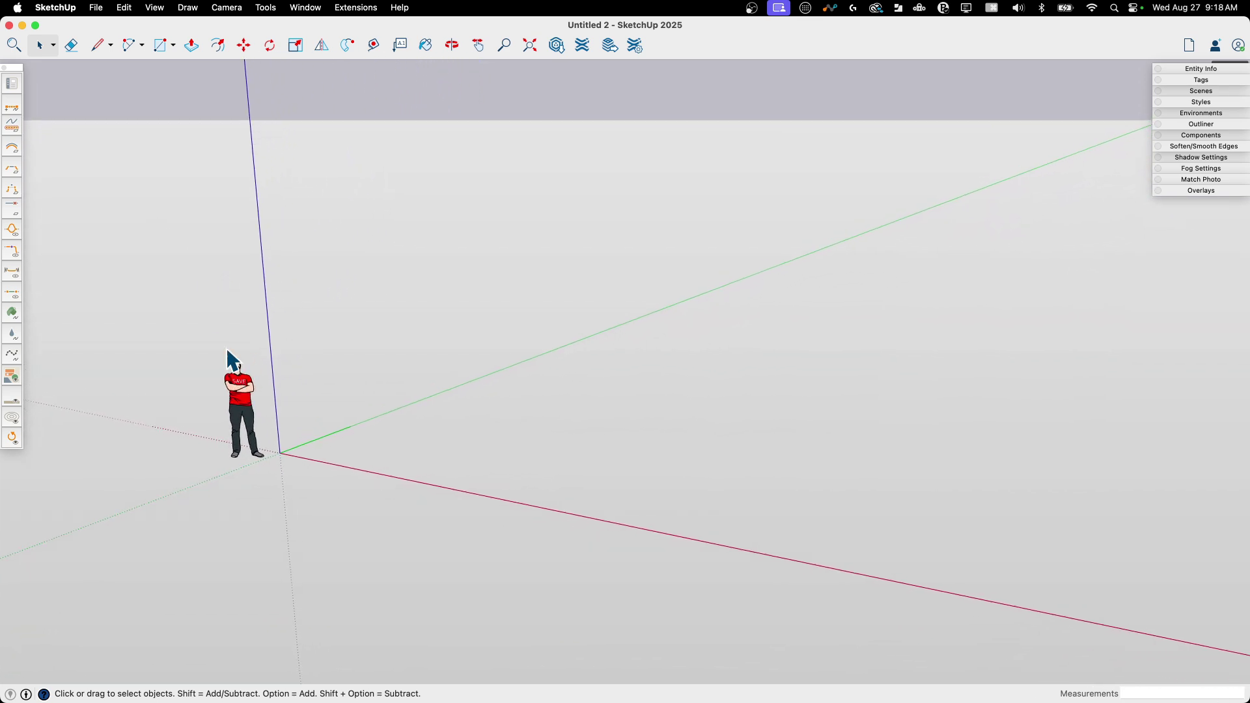
scroll(189, 278, "up", 2)
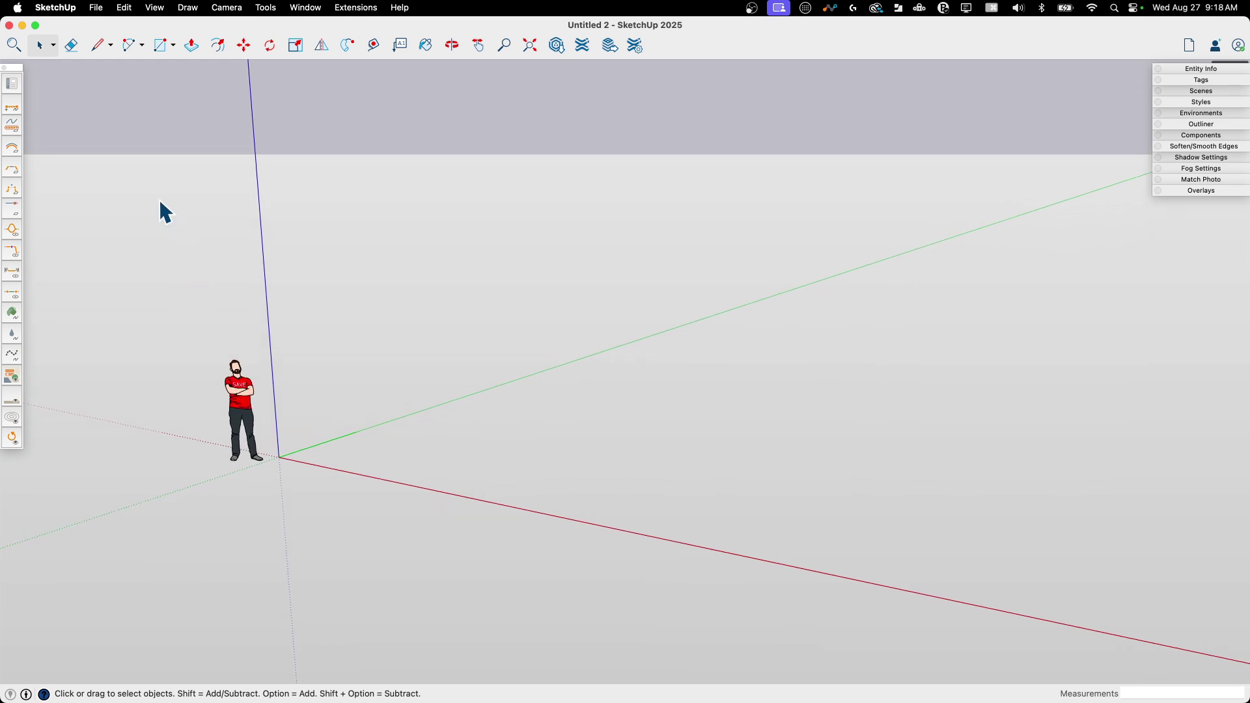
Plot a large square flat terrain from the origin to its far corner, then orbit around it.
left_click(11, 109)
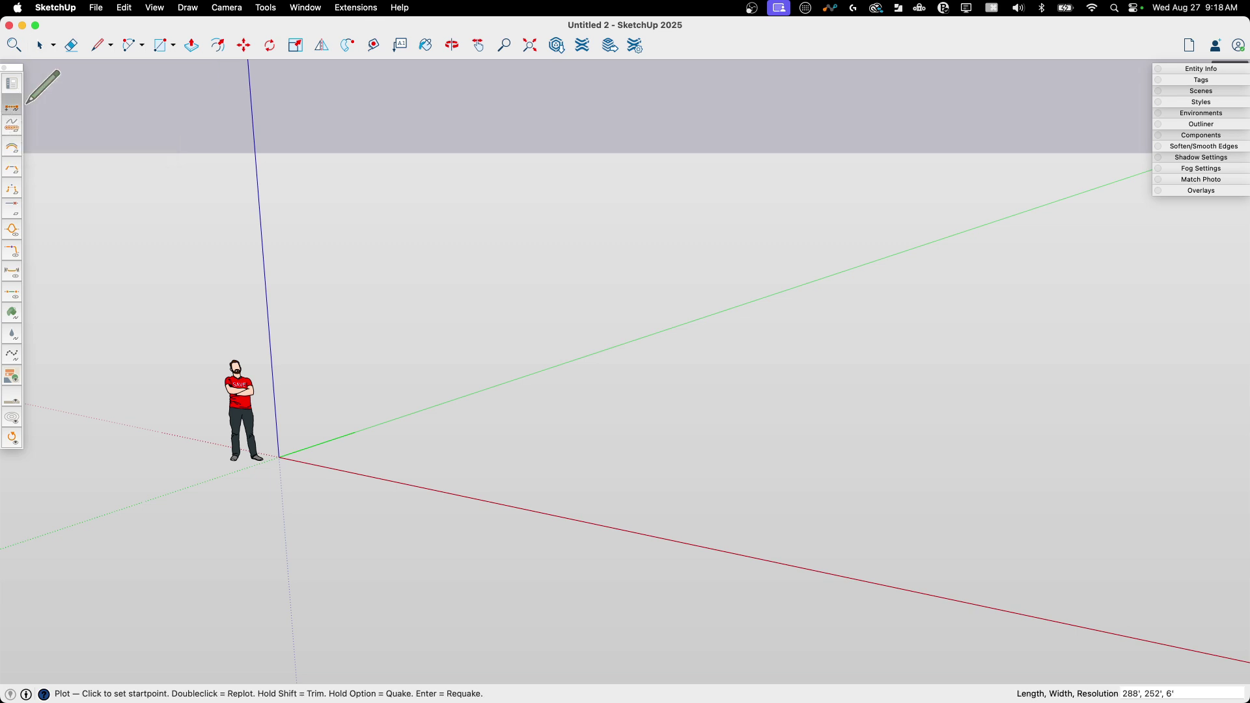
left_click(293, 451)
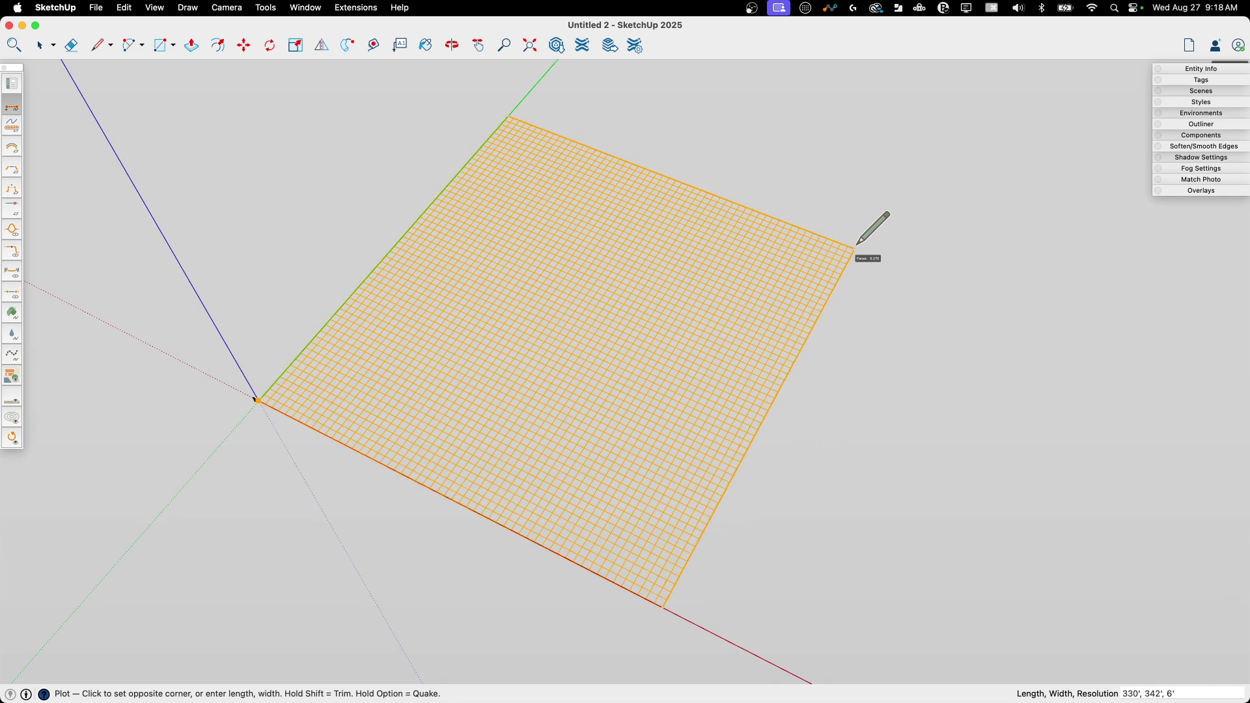
left_click(854, 246)
middle_click_drag(974, 299, 893, 321)
key("space")
scroll(671, 302, "up", 5)
scroll(604, 290, "up", 2)
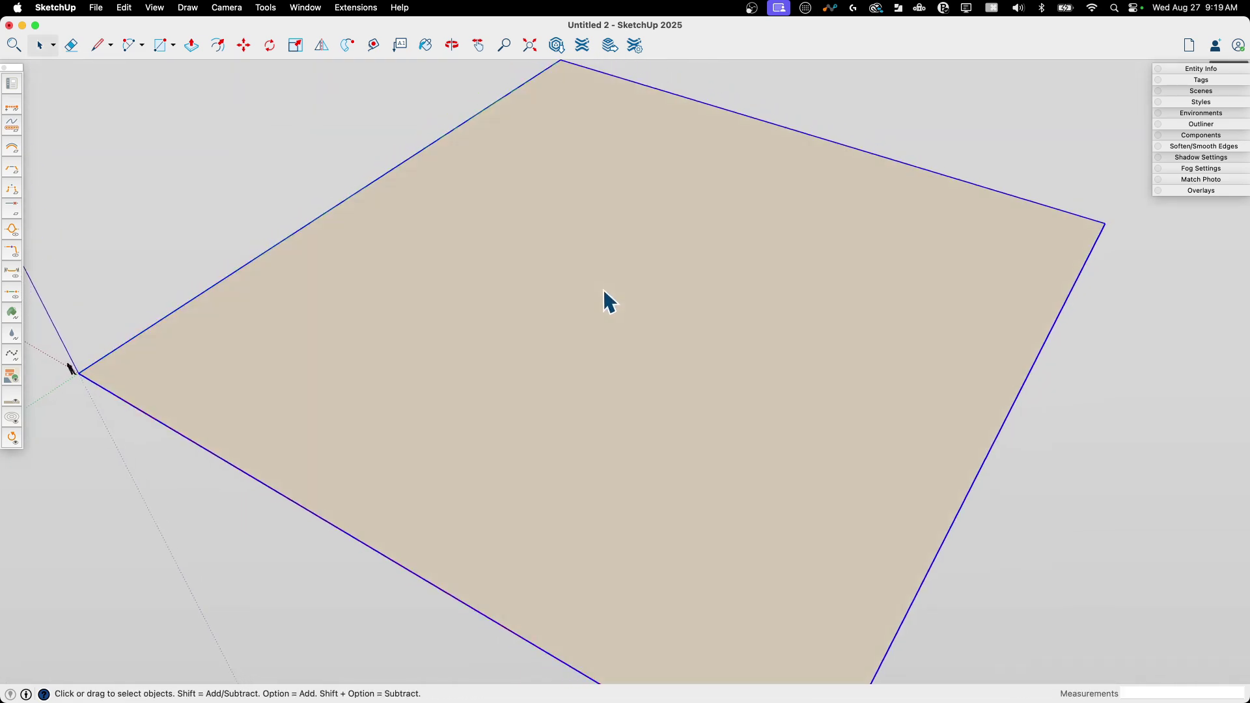
scroll(603, 292, "down", 3)
mouse_move(447, 343)
middle_mouse_down()
mouse_move(447, 391)
mouse_move(860, 290)
mouse_move(512, 251)
mouse_move(386, 338)
mouse_move(417, 319)
middle_mouse_up()
mouse_move(602, 196)
middle_mouse_down()
mouse_move(530, 85)
mouse_move(636, 163)
mouse_move(458, 128)
mouse_move(521, 120)
mouse_move(617, 184)
mouse_move(580, 170)
mouse_move(530, 287)
mouse_move(496, 292)
mouse_move(563, 279)
mouse_move(519, 268)
mouse_move(488, 195)
mouse_move(333, 228)
mouse_move(421, 252)
mouse_move(369, 237)
mouse_move(196, 316)
middle_mouse_up()
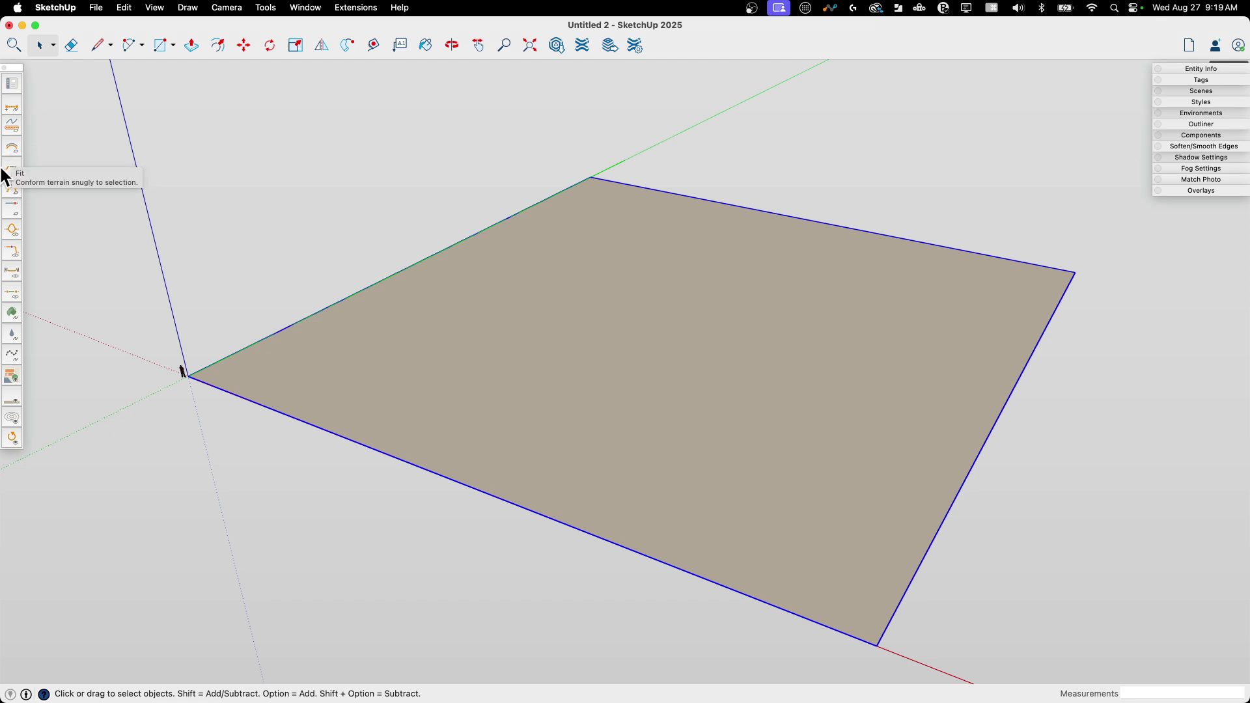
left_click(11, 232)
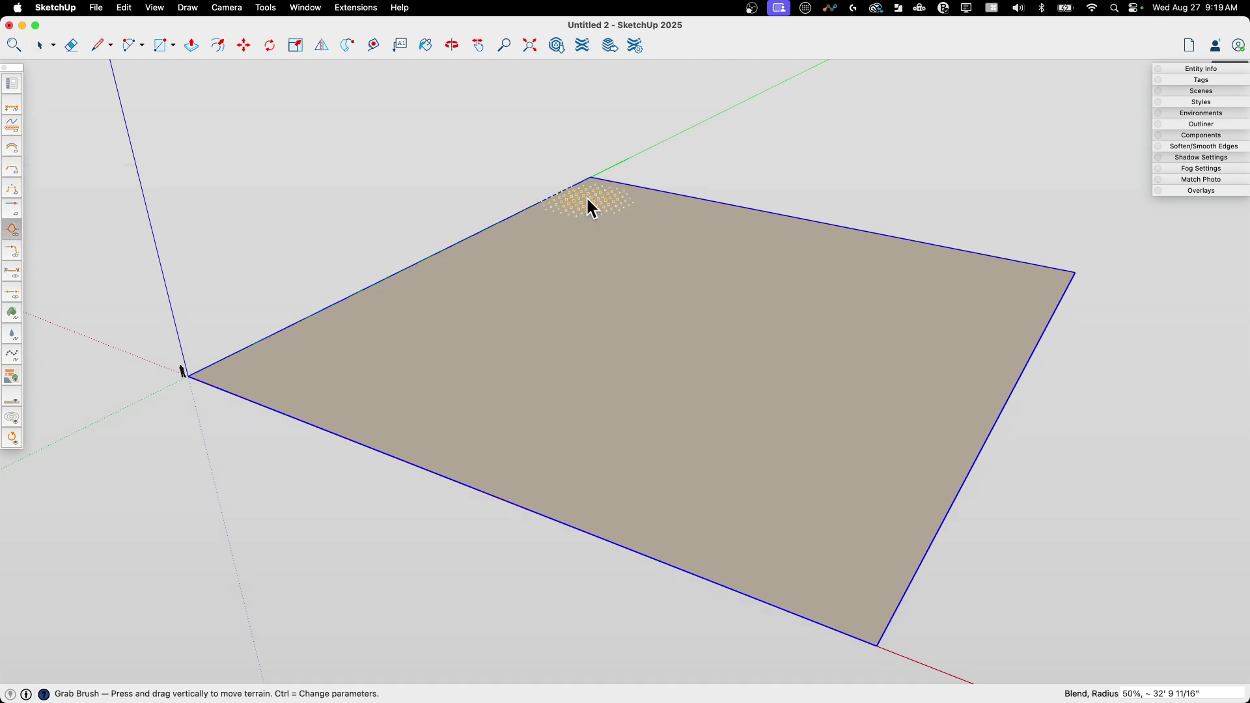
Raise mounds at the far corner and pull them up into a tall peak.
mouse_move(600, 198)
left_mouse_down()
mouse_move(588, 132)
mouse_move(588, 151)
left_mouse_up()
mouse_move(559, 250)
left_mouse_down()
mouse_move(549, 192)
mouse_move(611, 196)
left_mouse_up()
left_click_drag(649, 195, 651, 178)
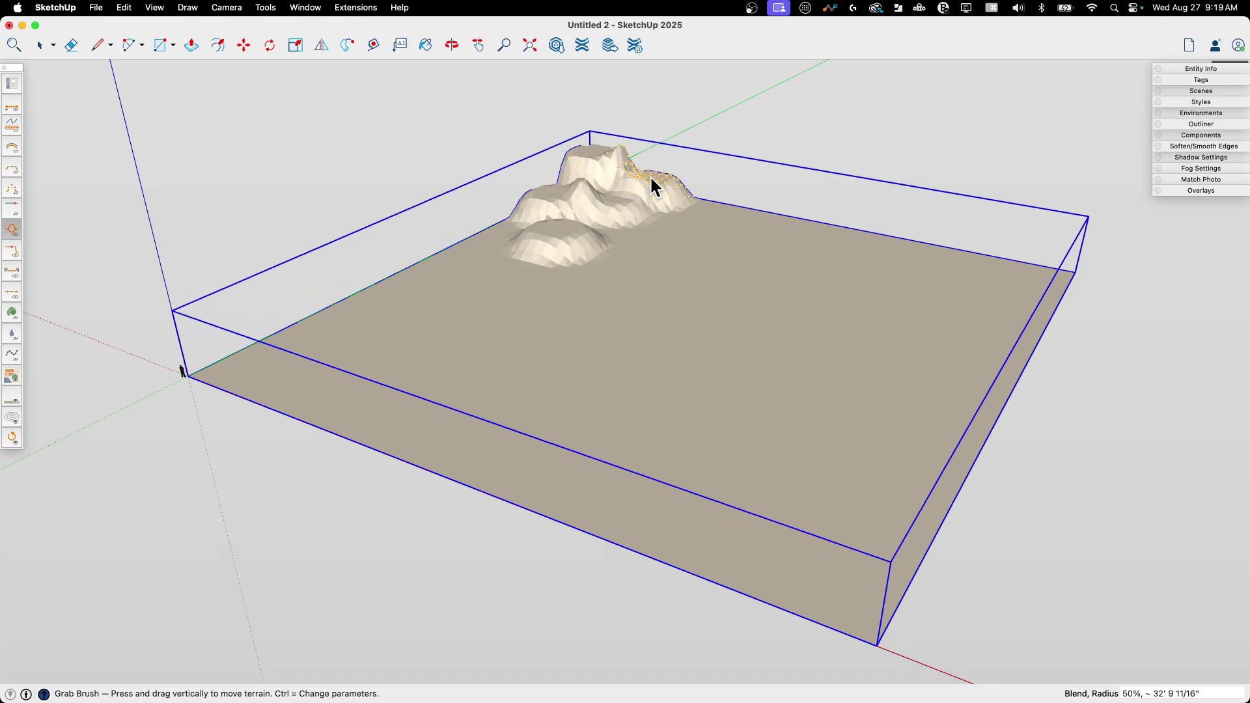
left_click_drag(588, 140, 585, 114)
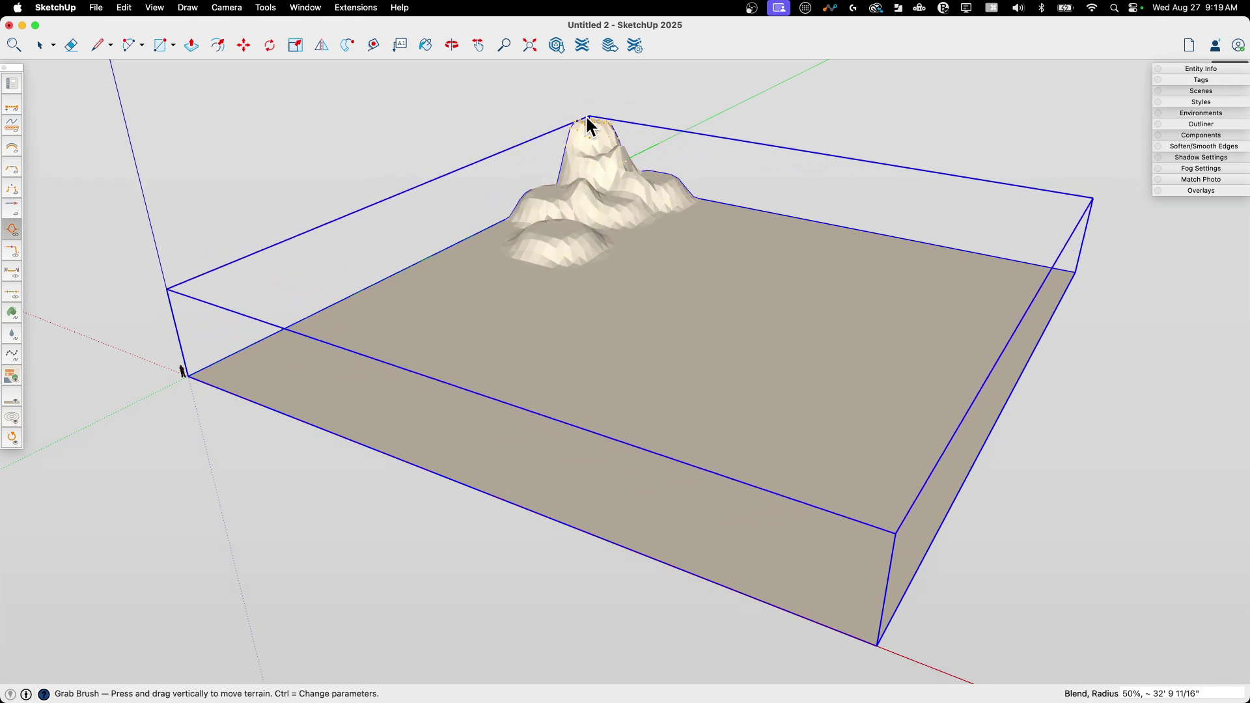
left_click_drag(561, 172, 560, 158)
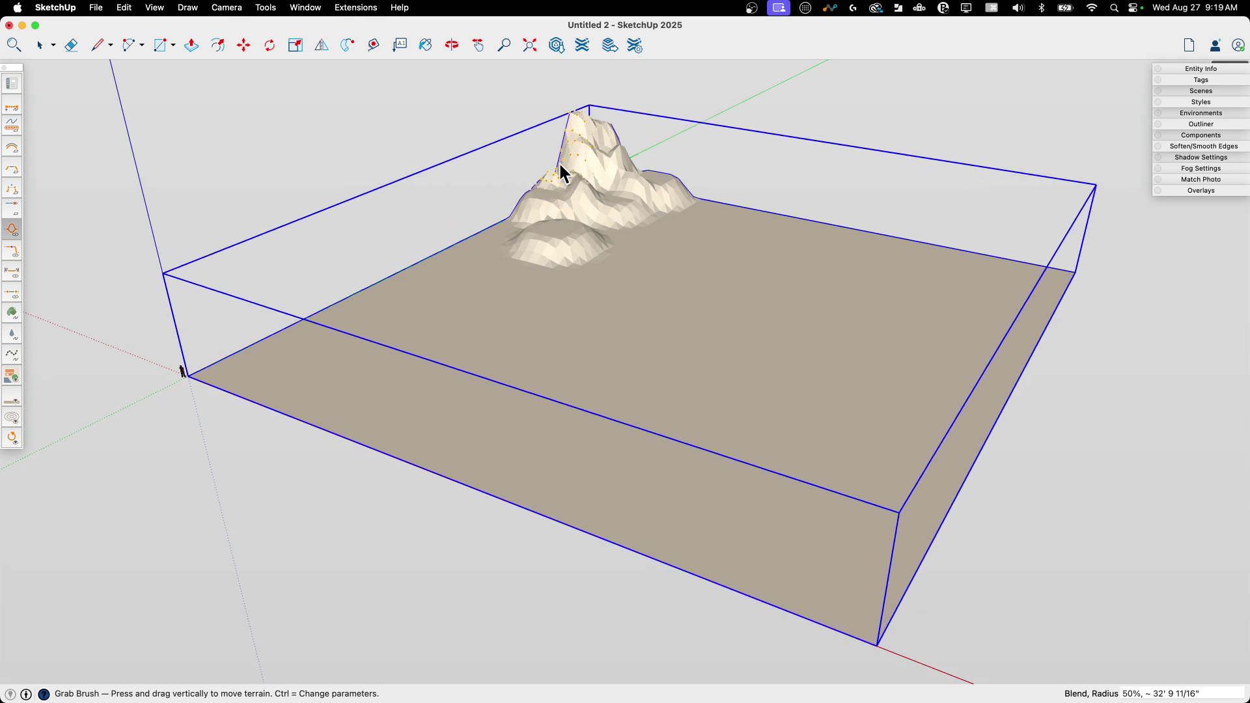
left_click_drag(505, 229, 504, 201)
Extend a broad ridge leftward from the peak, adding bumps at both ends and a higher centre.
mouse_move(483, 268)
left_mouse_down()
mouse_move(528, 266)
mouse_move(565, 224)
mouse_move(616, 252)
mouse_move(617, 240)
mouse_move(706, 188)
left_mouse_up()
left_click_drag(772, 215, 767, 202)
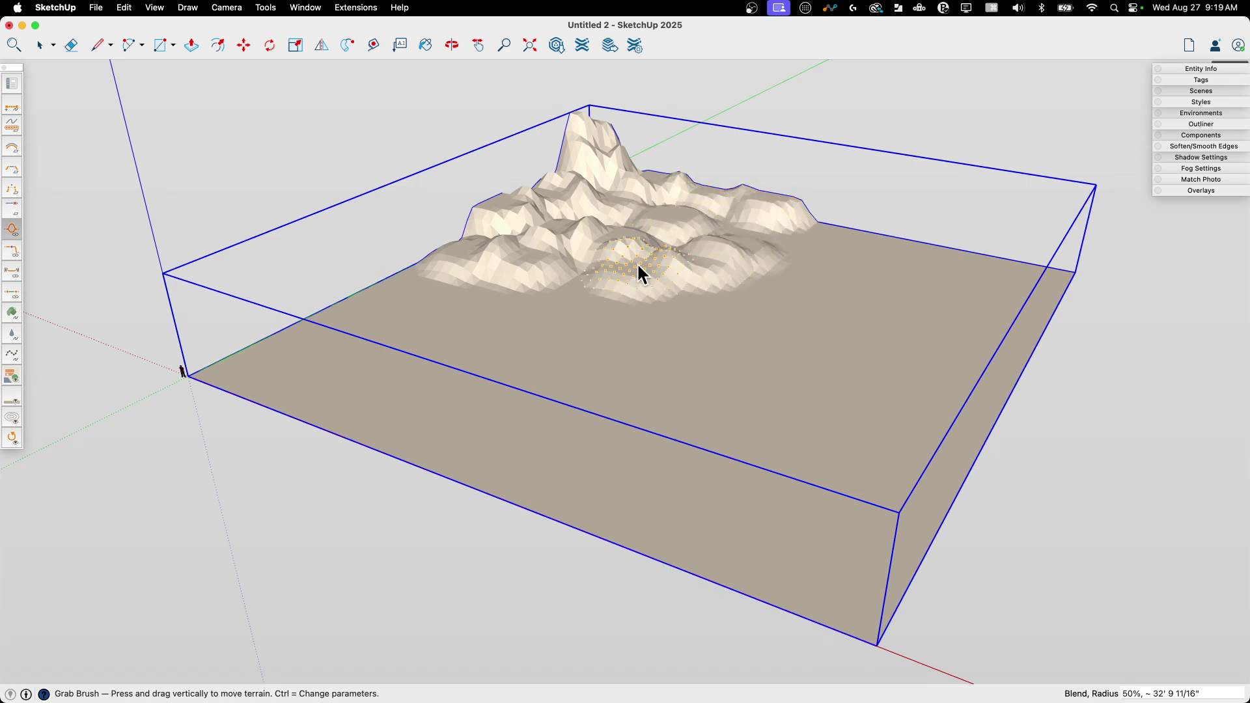
left_click_drag(387, 284, 323, 295)
left_click_drag(424, 260, 418, 224)
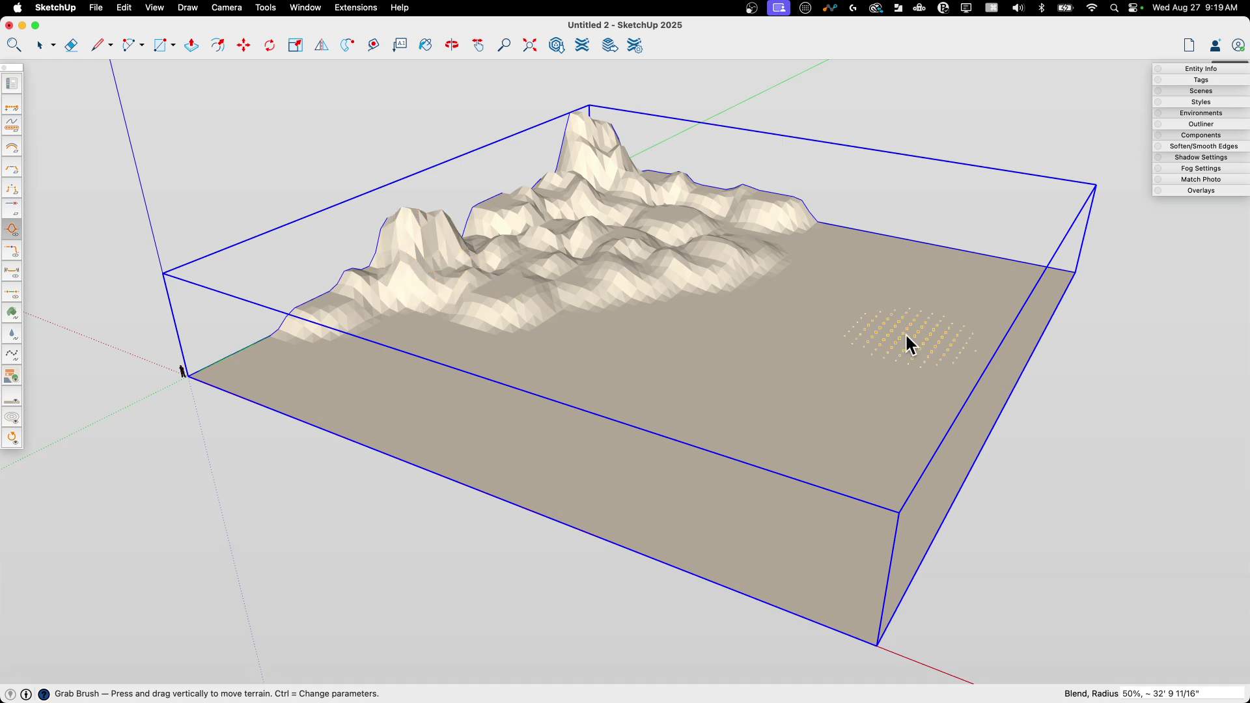
scroll(892, 331, "up", 1)
scroll(842, 316, "down", 1)
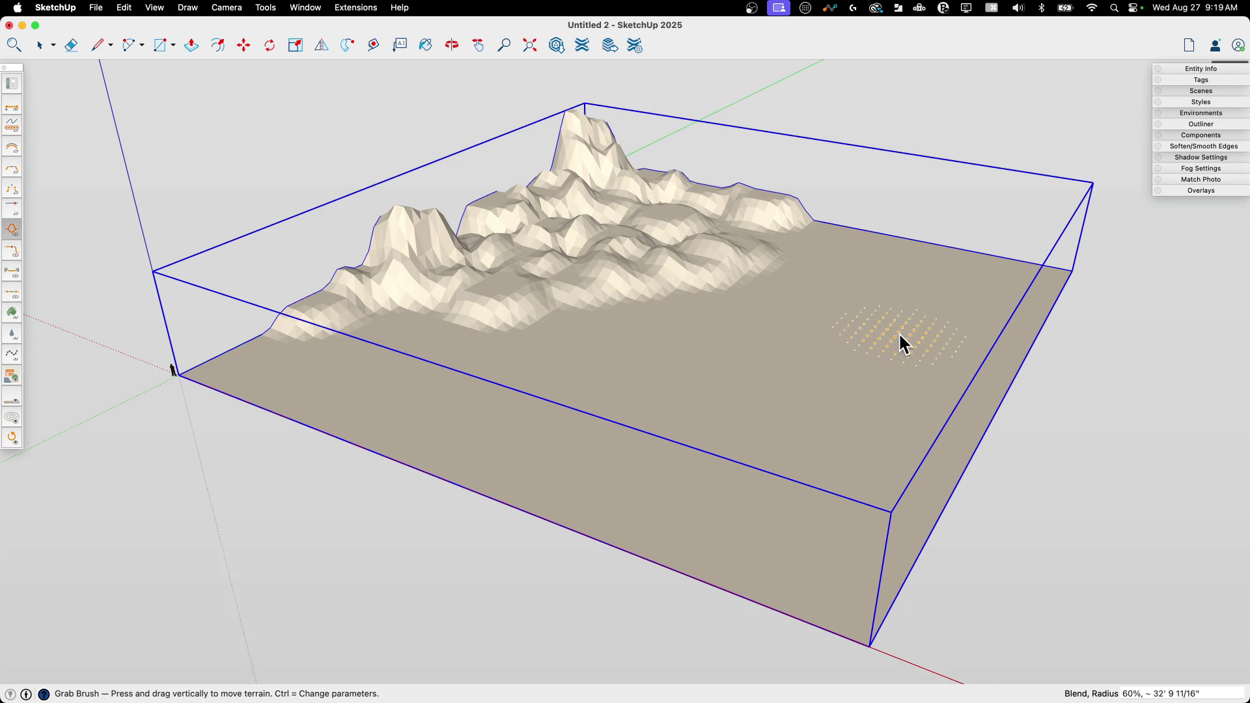
Raise hills along the right and front edges, undoing one overly tall terrain column.
left_click_drag(980, 316, 979, 251)
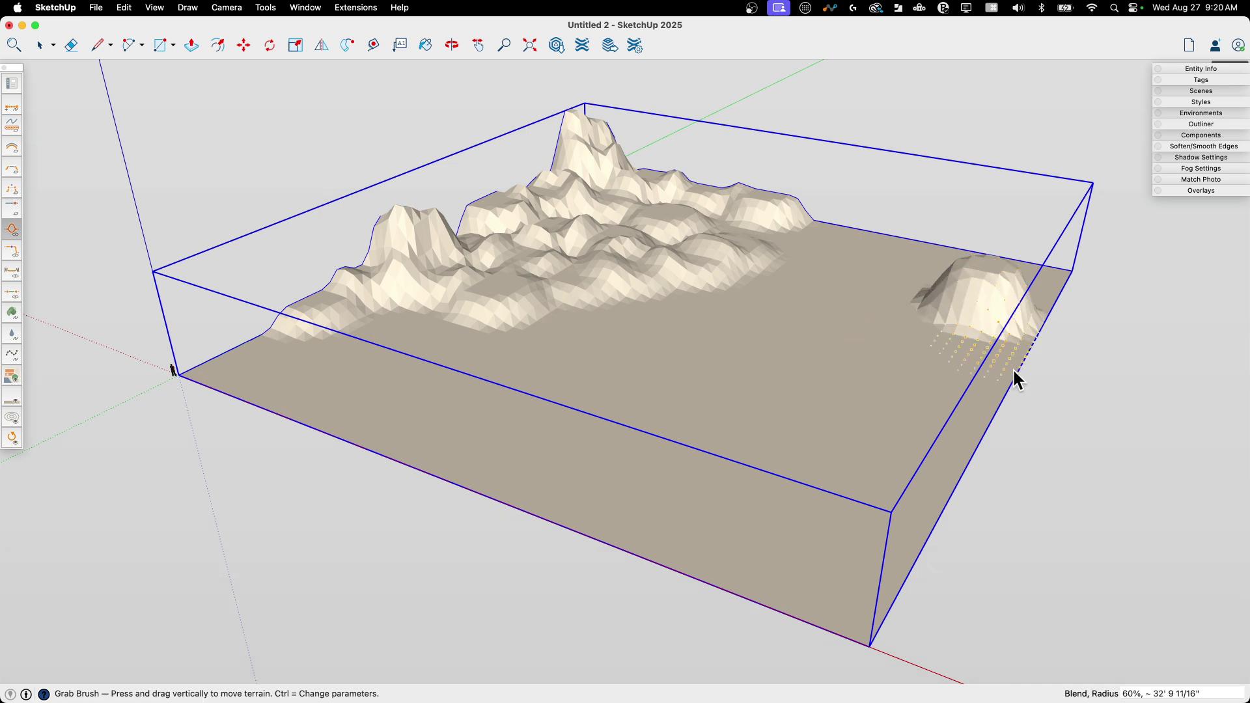
left_click_drag(887, 479, 886, 430)
mouse_move(848, 547)
left_mouse_down()
mouse_move(843, 622)
mouse_move(841, 597)
mouse_move(730, 548)
left_mouse_up()
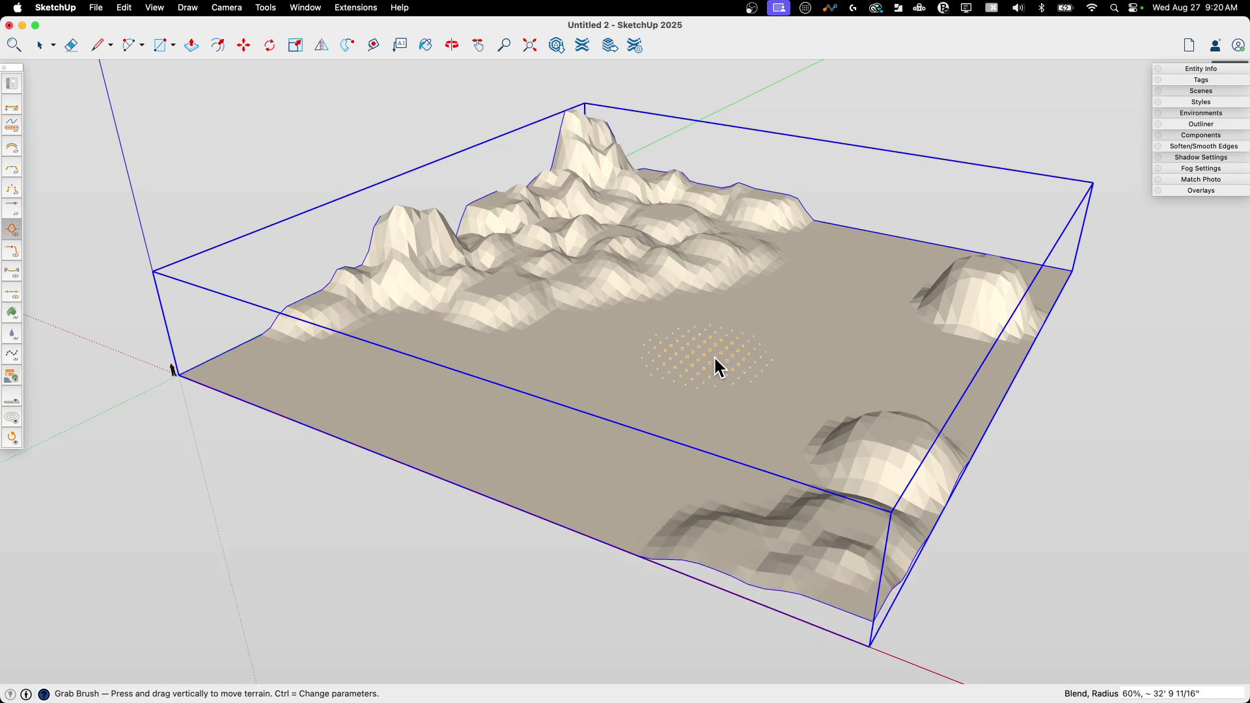
left_click_drag(733, 369, 772, 371)
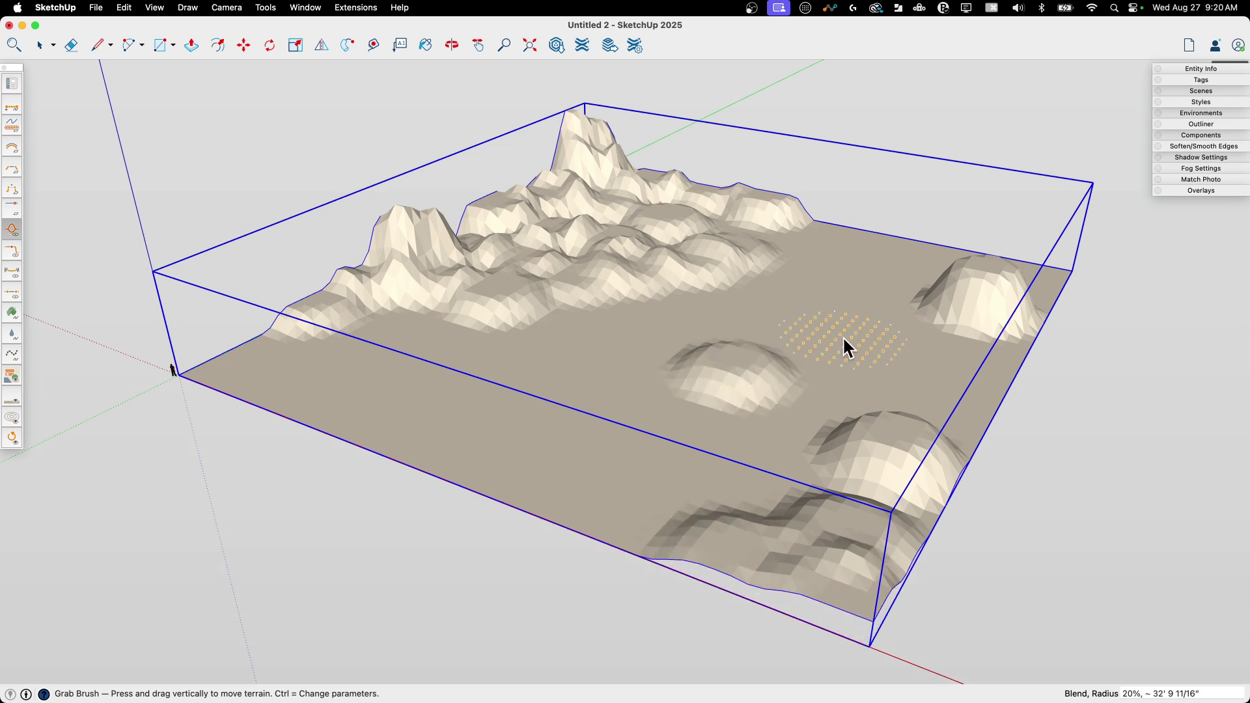
left_click_drag(843, 335, 848, 241)
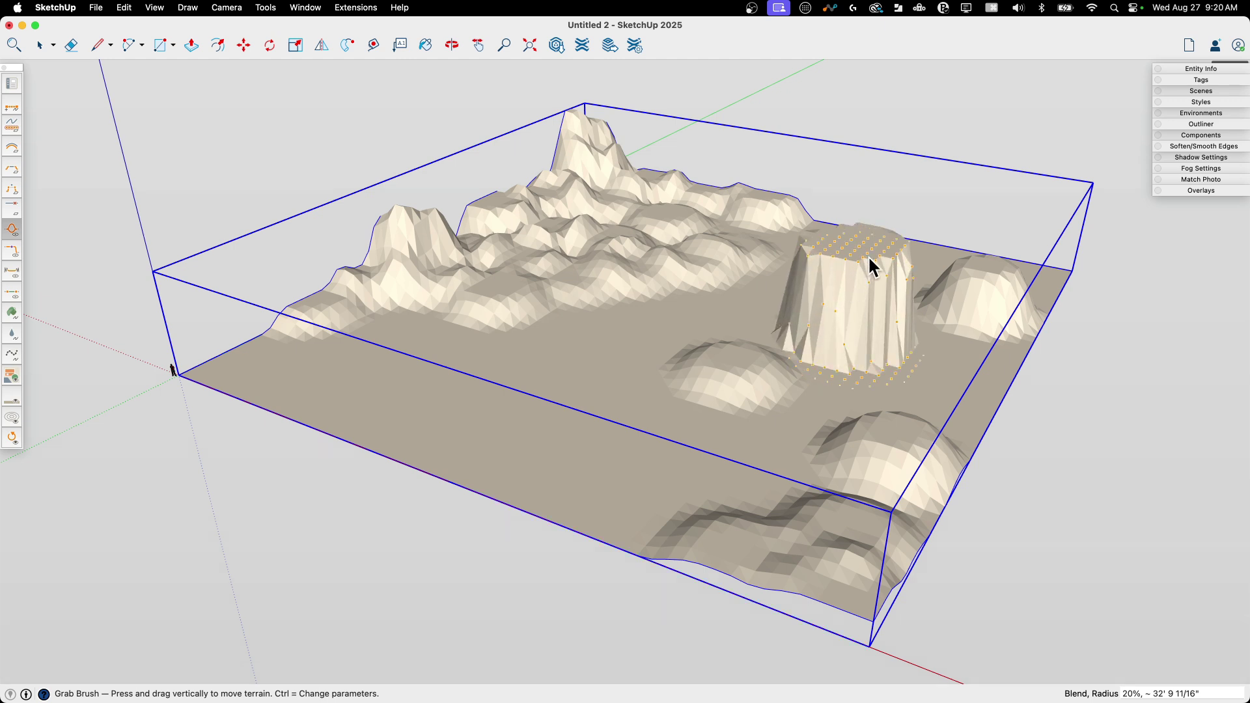
key("super+z")
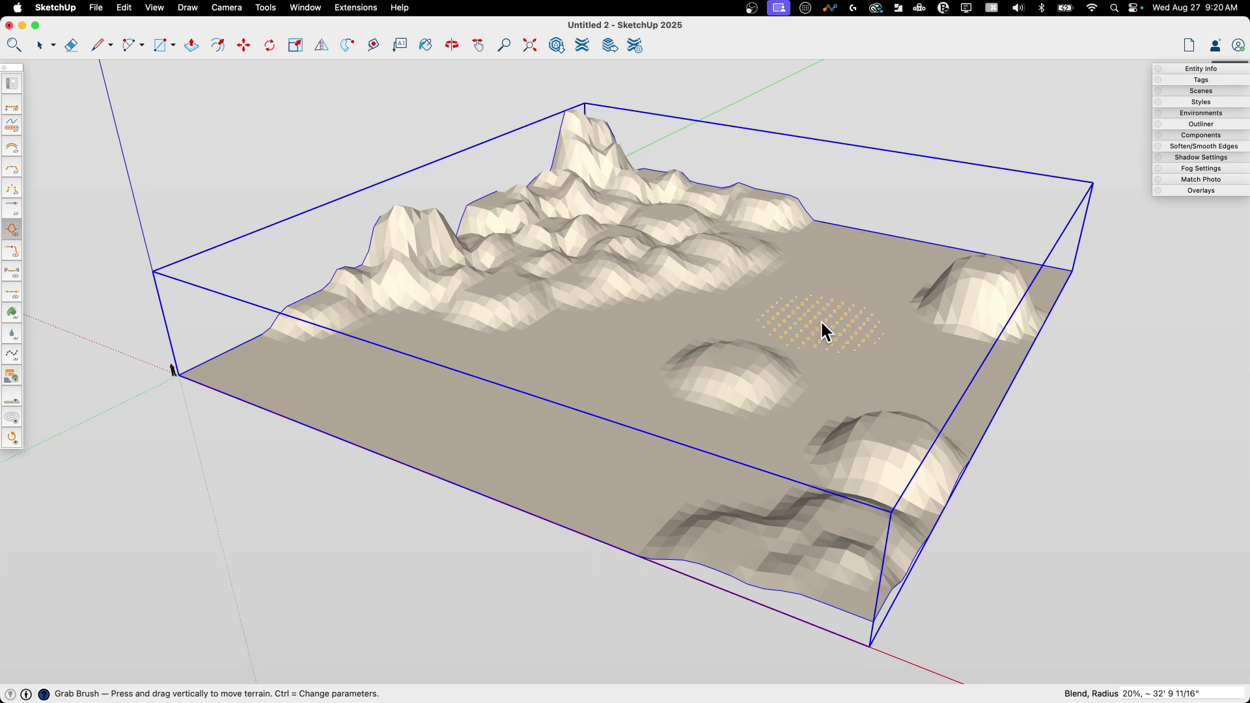
Set the brush blend to 75 and build more domes, peaks and ridges across the right side.
type("75")
left_click_drag(821, 319, 818, 287)
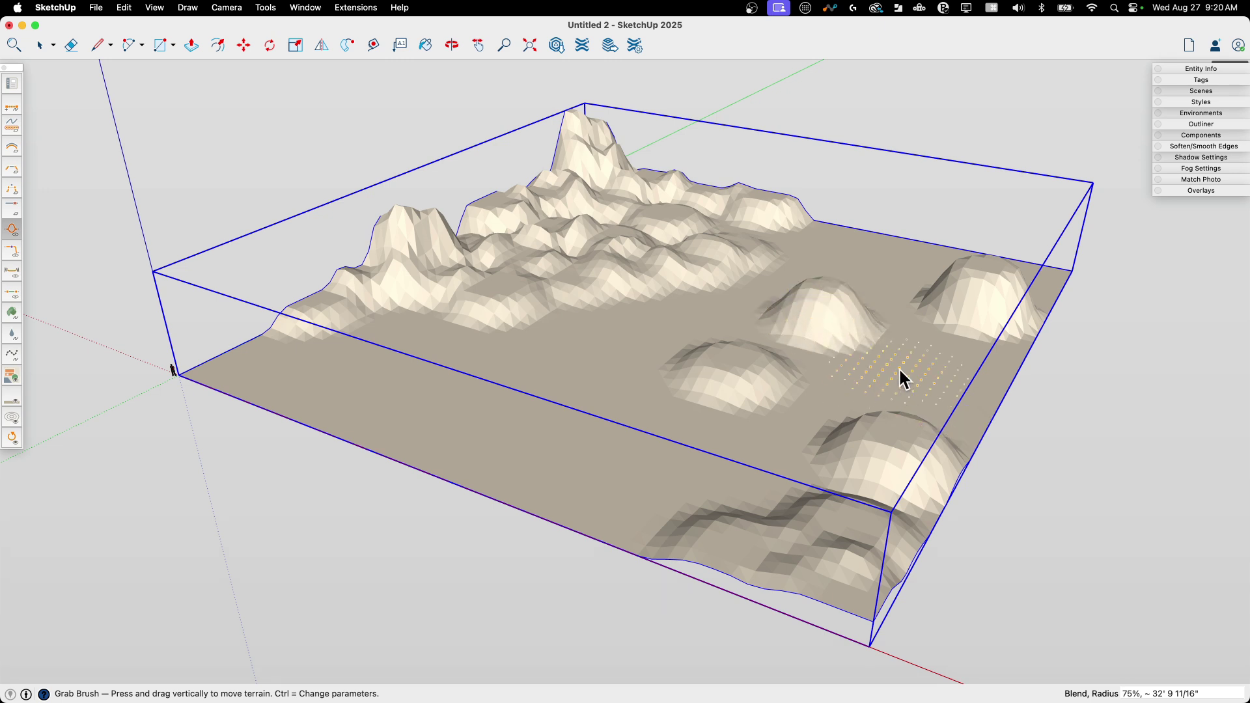
left_click_drag(917, 359, 953, 362)
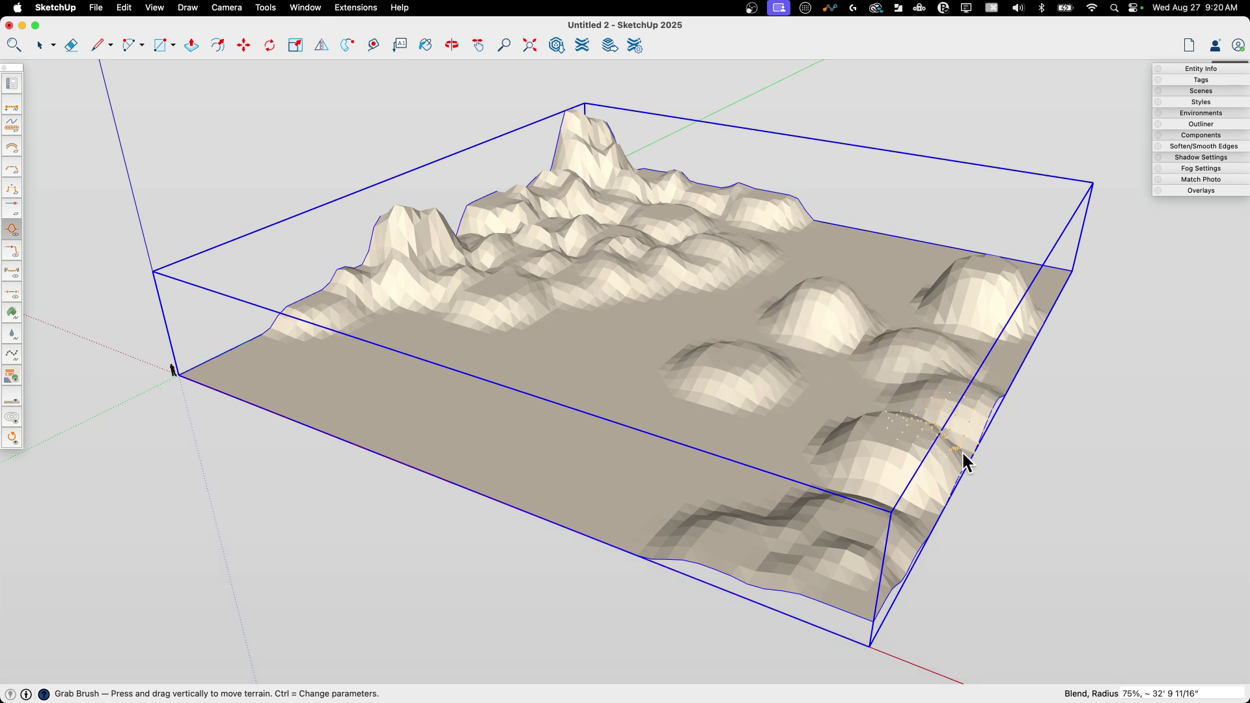
mouse_move(991, 354)
left_mouse_down()
mouse_move(1029, 335)
mouse_move(1027, 304)
mouse_move(1054, 255)
left_mouse_up()
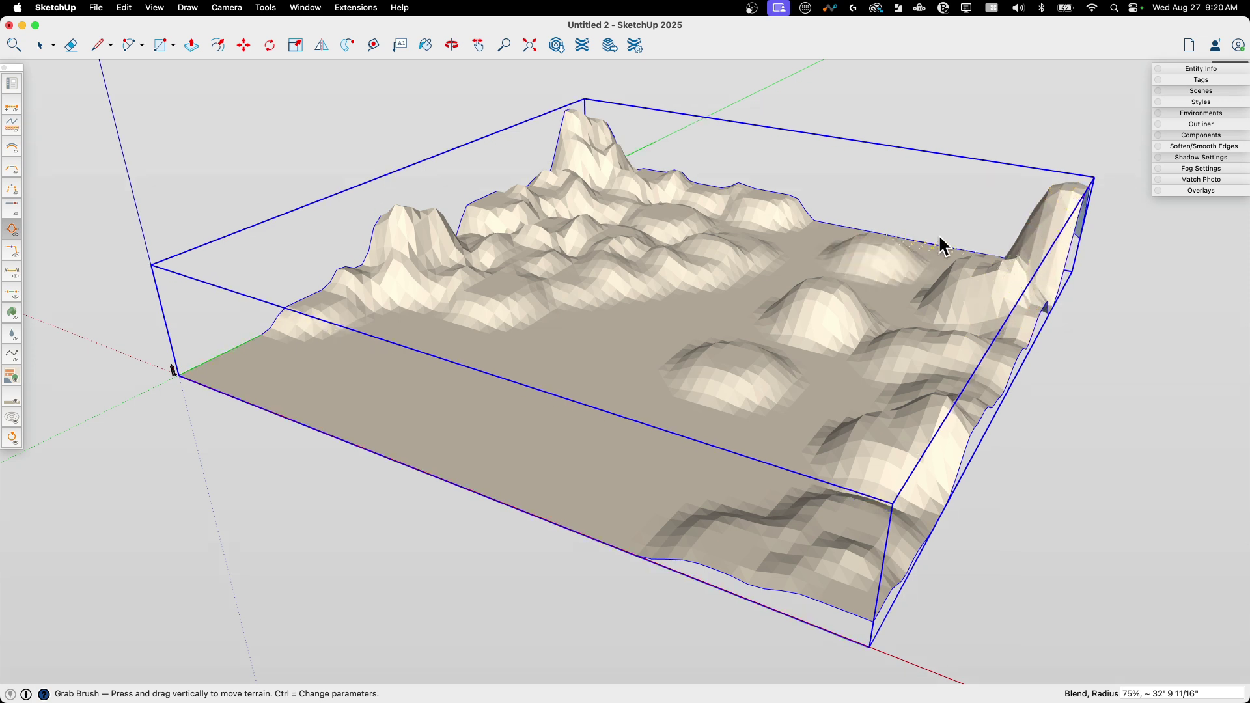
left_click_drag(941, 237, 942, 201)
mouse_move(910, 323)
left_mouse_down()
mouse_move(901, 294)
mouse_move(863, 282)
mouse_move(865, 248)
left_mouse_up()
mouse_move(845, 367)
left_mouse_down()
mouse_move(822, 408)
mouse_move(825, 373)
mouse_move(784, 434)
mouse_move(786, 399)
mouse_move(764, 422)
left_mouse_up()
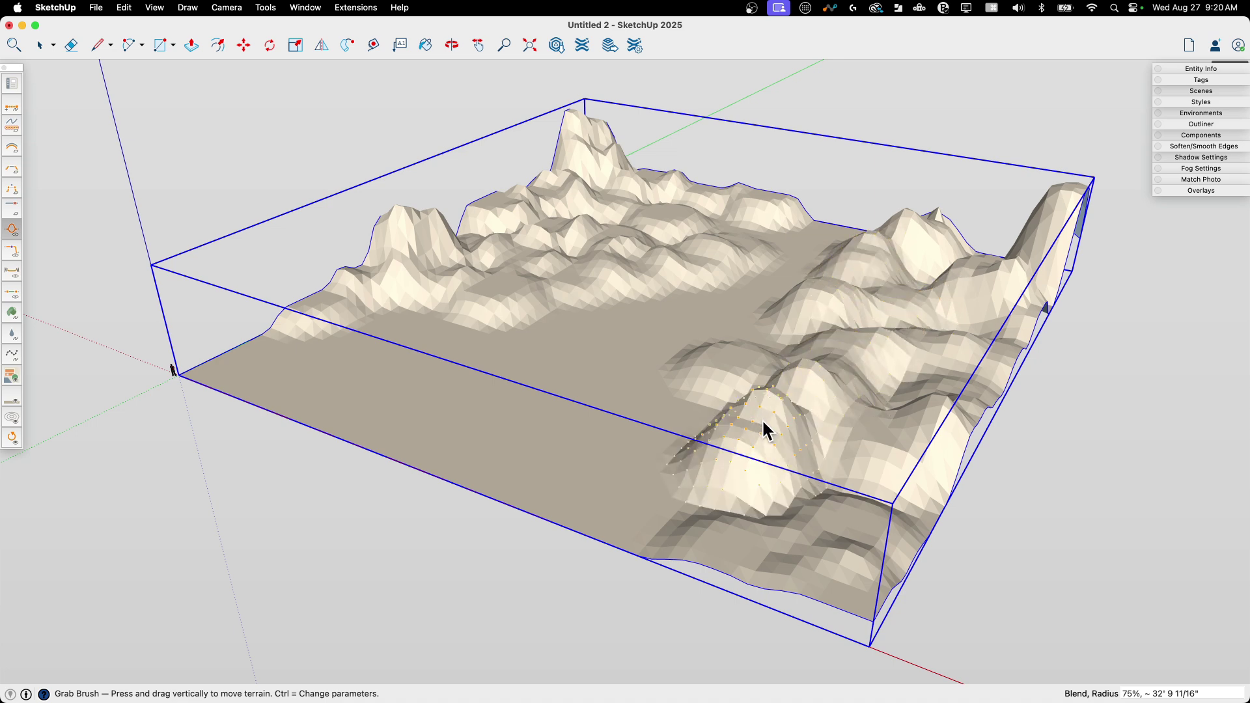
mouse_move(759, 512)
left_mouse_down()
mouse_move(788, 463)
mouse_move(896, 489)
mouse_move(899, 416)
mouse_move(862, 528)
mouse_move(864, 469)
left_mouse_up()
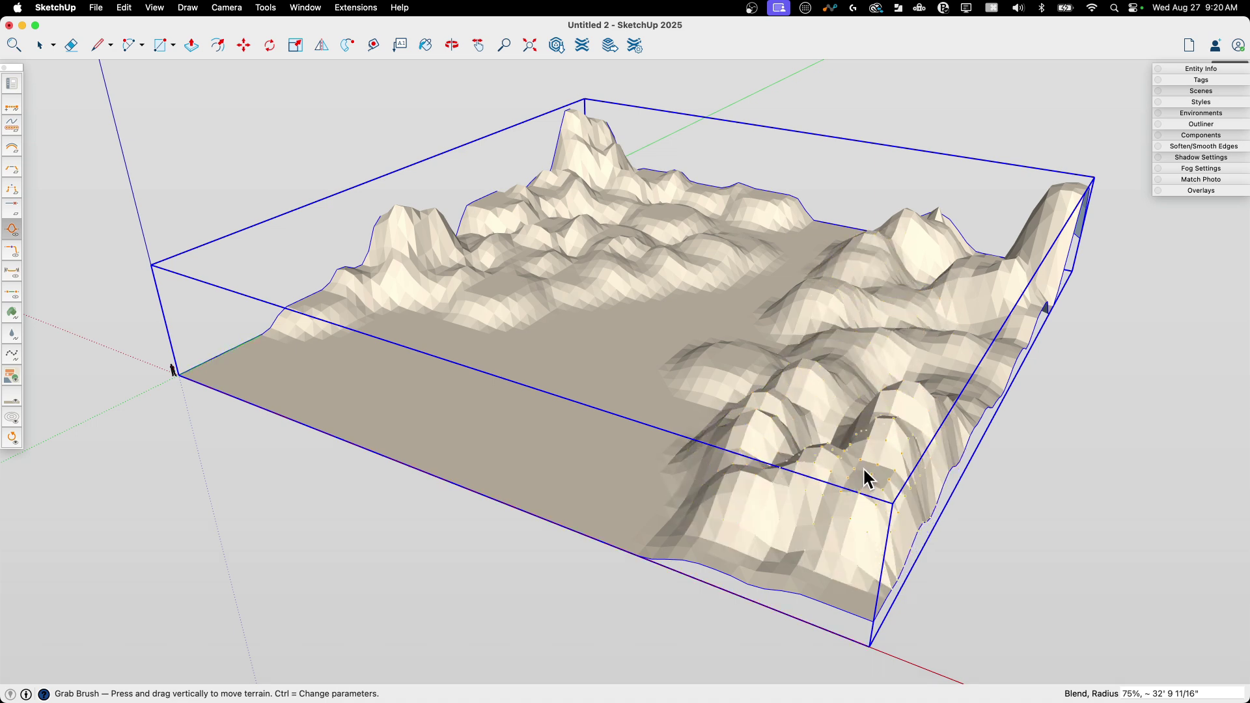
mouse_move(456, 251)
middle_mouse_down()
mouse_move(561, 354)
mouse_move(742, 374)
mouse_move(612, 295)
mouse_move(549, 183)
mouse_move(514, 148)
mouse_move(536, 127)
mouse_move(504, 119)
middle_mouse_up()
middle_click_drag(455, 157, 265, 256)
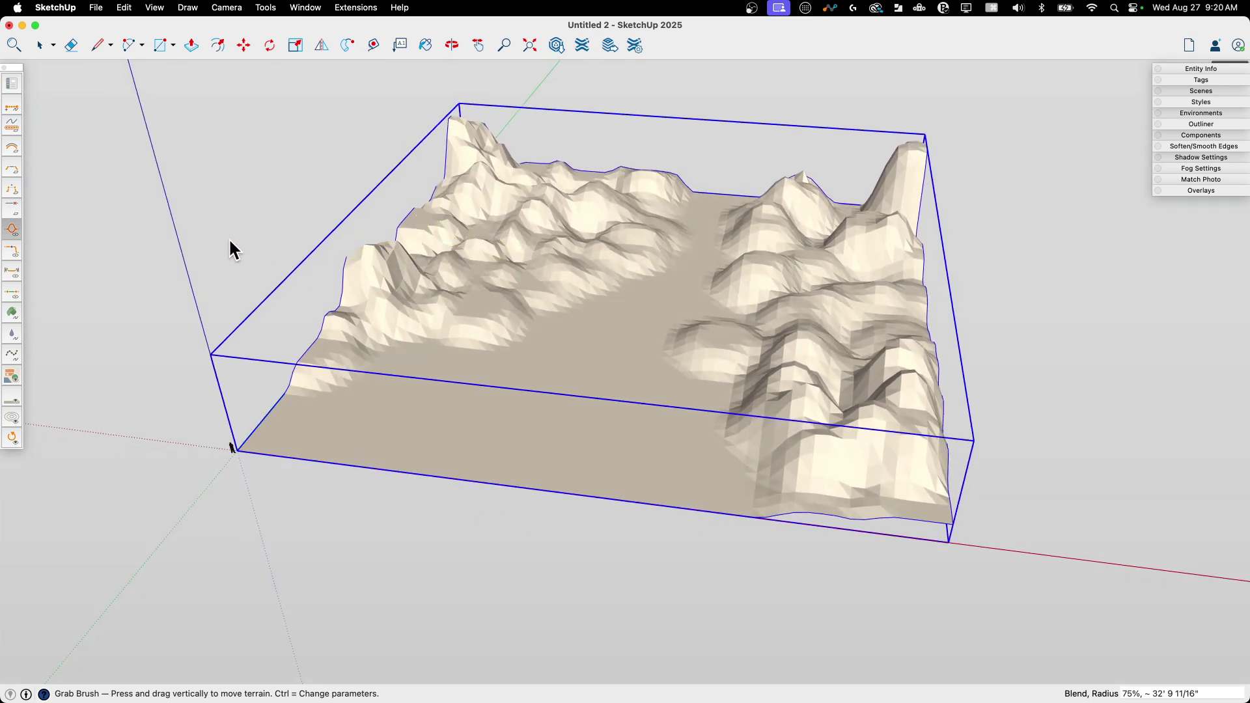
left_click(12, 270)
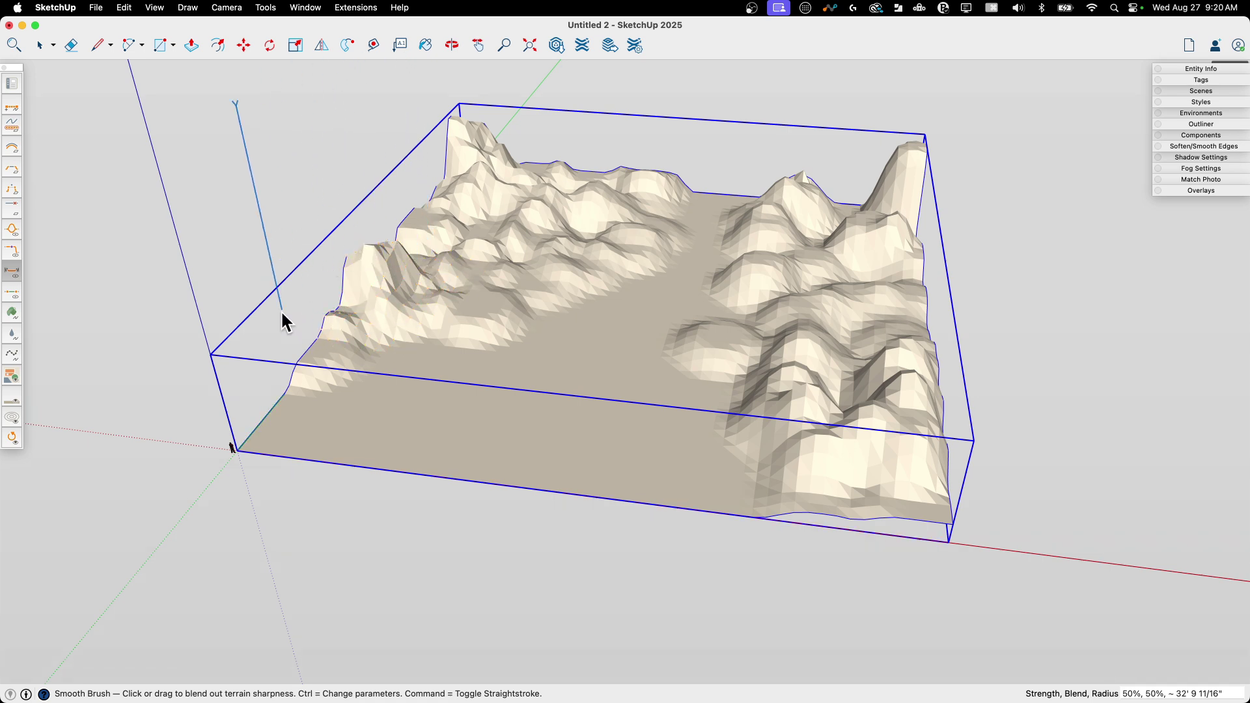
Sweep the Smooth Brush across the left ridges, then across the rest of the terrain.
mouse_move(314, 329)
left_mouse_down()
mouse_move(500, 109)
mouse_move(447, 132)
mouse_move(421, 281)
mouse_move(554, 175)
mouse_move(624, 176)
mouse_move(460, 255)
mouse_move(461, 290)
mouse_move(629, 237)
mouse_move(683, 181)
mouse_move(560, 300)
mouse_move(313, 335)
mouse_move(260, 407)
mouse_move(393, 348)
mouse_move(560, 300)
mouse_move(711, 221)
mouse_move(710, 366)
mouse_move(763, 226)
mouse_move(833, 170)
mouse_move(798, 260)
mouse_move(792, 409)
mouse_move(877, 462)
mouse_move(858, 276)
mouse_move(882, 191)
mouse_move(929, 170)
mouse_move(893, 155)
mouse_move(903, 455)
mouse_move(909, 417)
mouse_move(876, 284)
mouse_move(919, 386)
mouse_move(864, 329)
mouse_move(855, 226)
mouse_move(924, 192)
mouse_move(911, 168)
mouse_move(869, 180)
mouse_move(892, 219)
mouse_move(868, 259)
mouse_move(786, 148)
mouse_move(734, 194)
mouse_move(514, 213)
mouse_move(459, 153)
mouse_move(517, 153)
mouse_move(407, 278)
mouse_move(369, 356)
mouse_move(631, 206)
mouse_move(594, 207)
mouse_move(739, 198)
mouse_move(860, 213)
mouse_move(802, 221)
mouse_move(759, 397)
left_mouse_up()
mouse_move(1083, 486)
middle_mouse_down()
mouse_move(1094, 447)
mouse_move(980, 360)
mouse_move(840, 104)
mouse_move(910, 215)
mouse_move(667, 226)
mouse_move(817, 213)
mouse_move(779, 239)
mouse_move(293, 287)
mouse_move(215, 251)
middle_mouse_up()
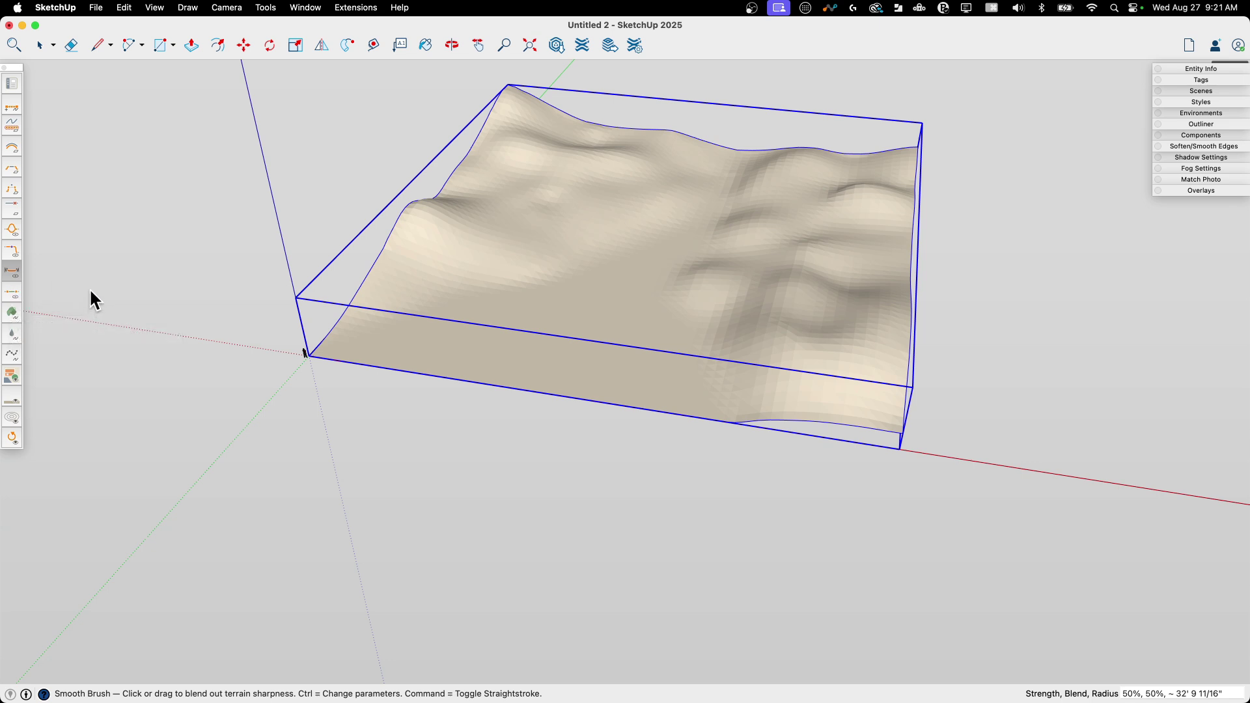
middle_click_drag(94, 312, 67, 333)
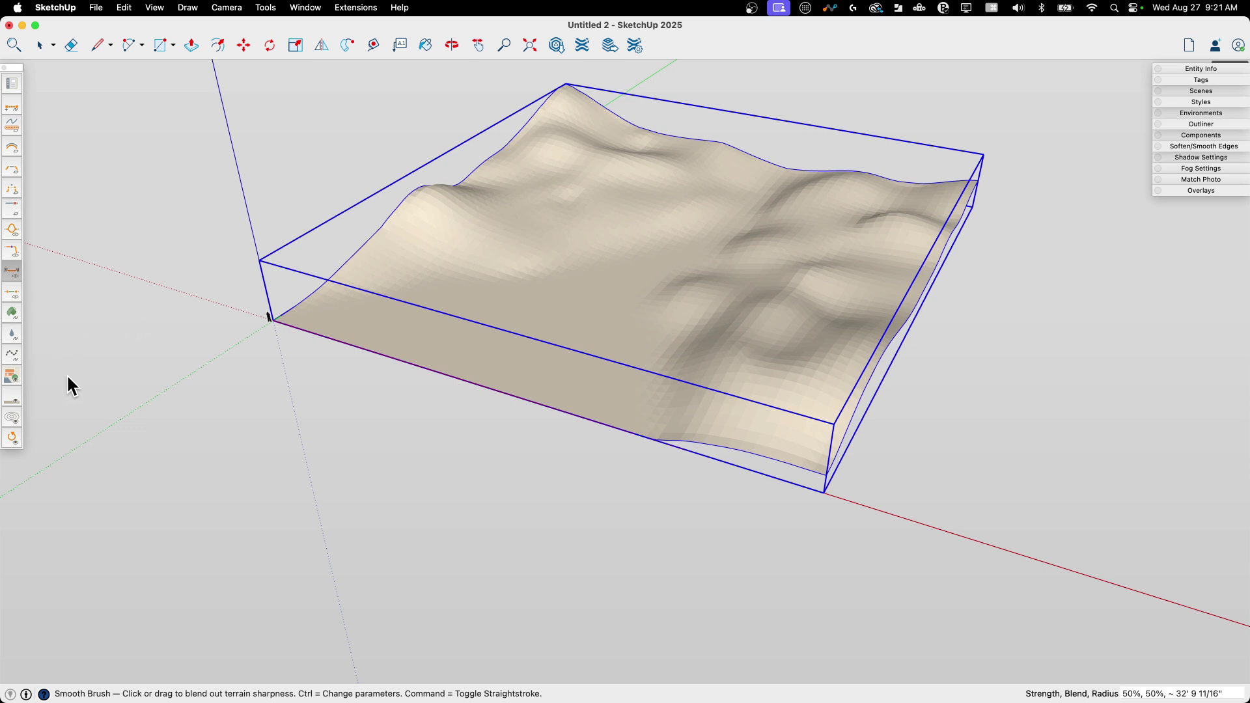
middle_click_drag(79, 387, 5, 402)
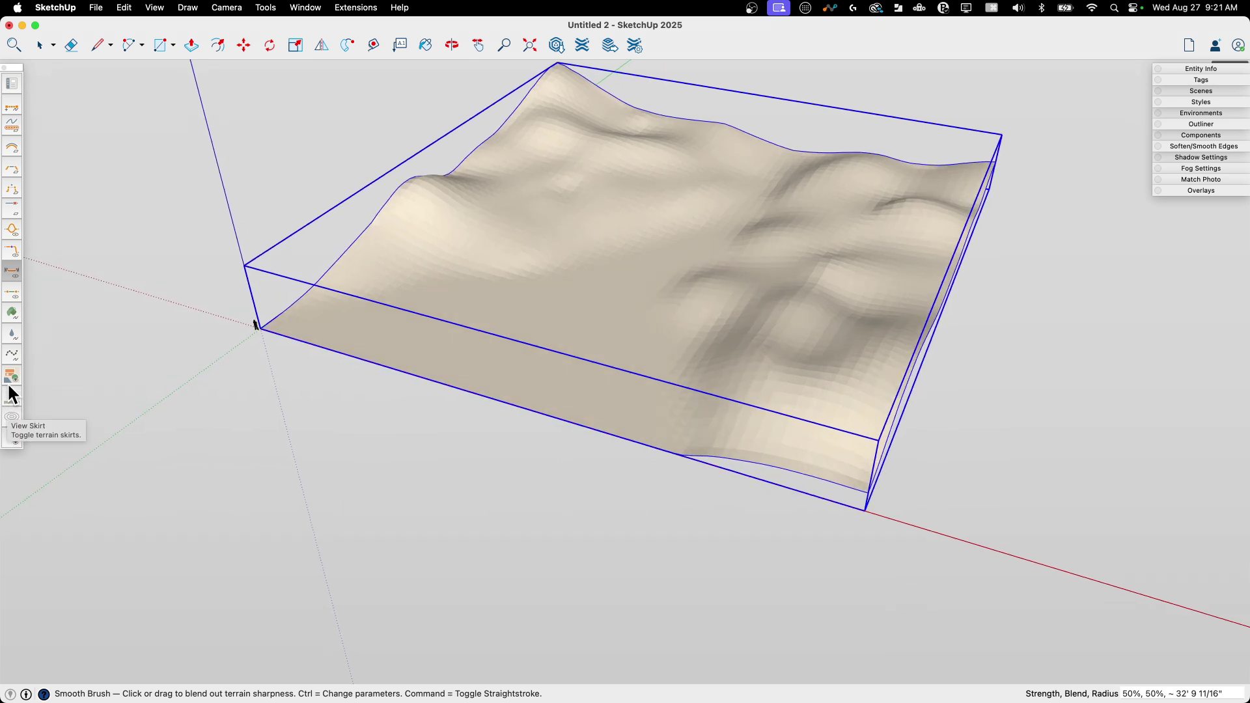
Pour water into the valley with Landshape Splash, adjusting the level until it fills the low area.
left_click(12, 335)
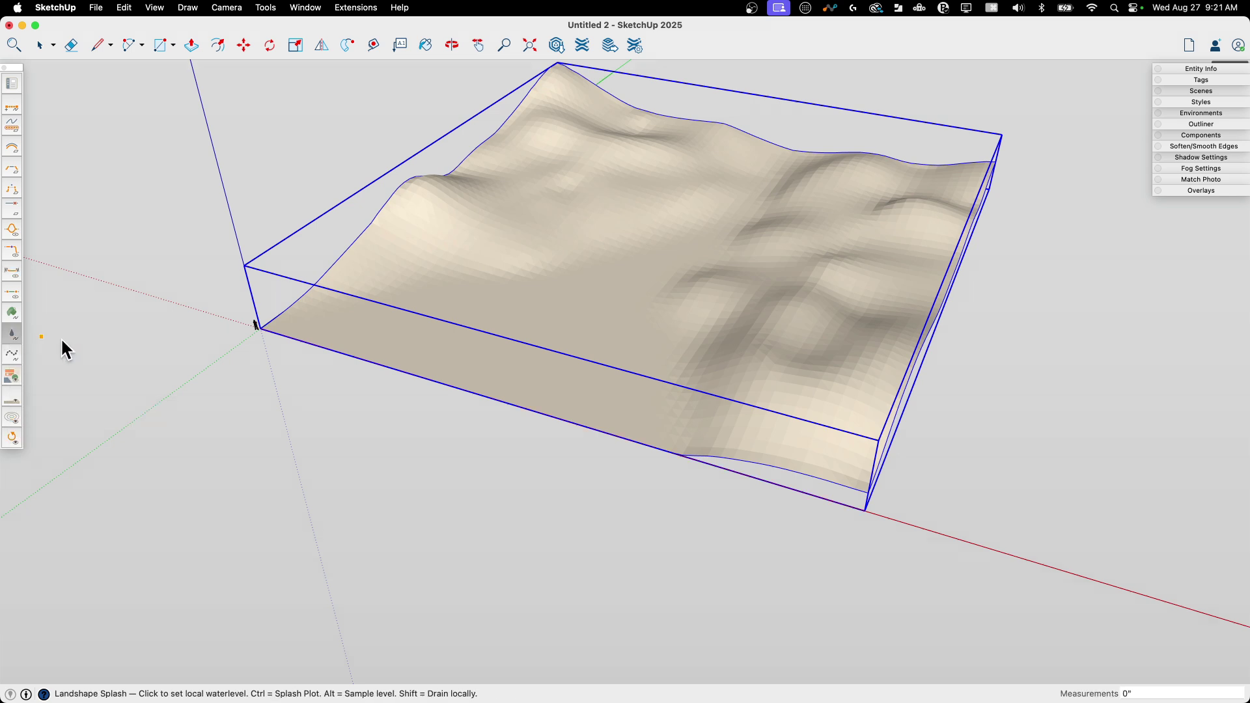
left_click(502, 332)
left_click(551, 259)
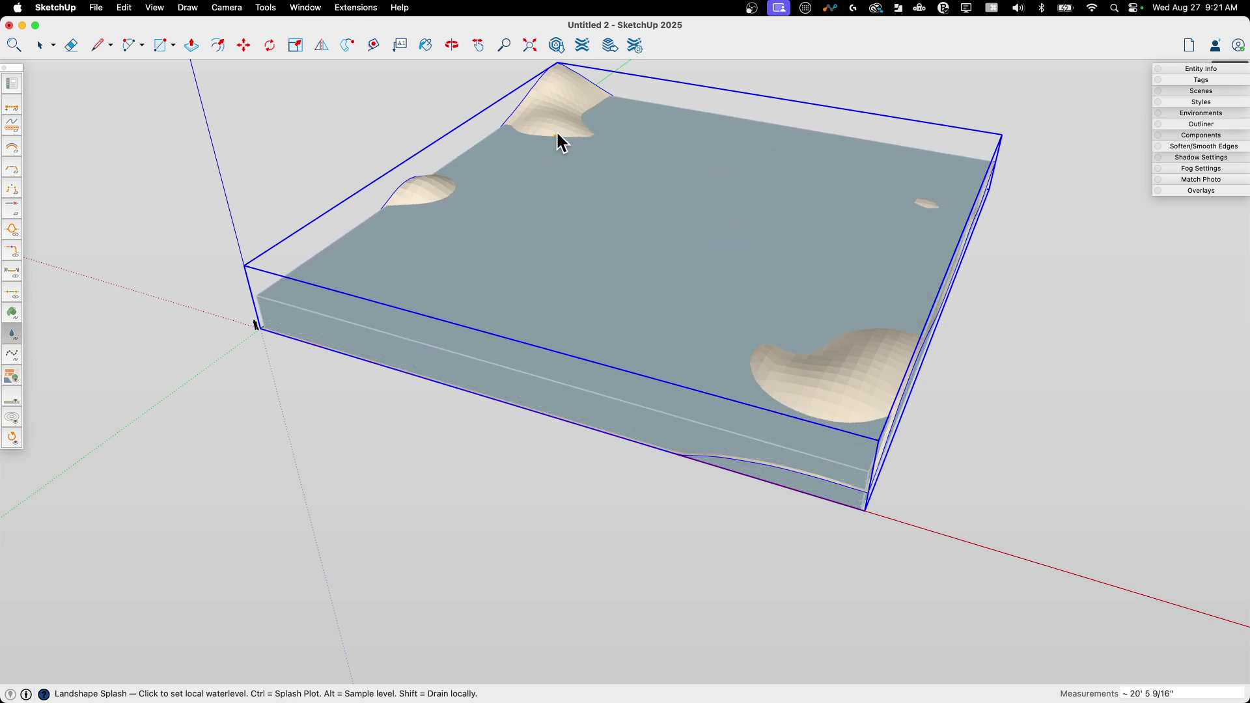
left_click(569, 71)
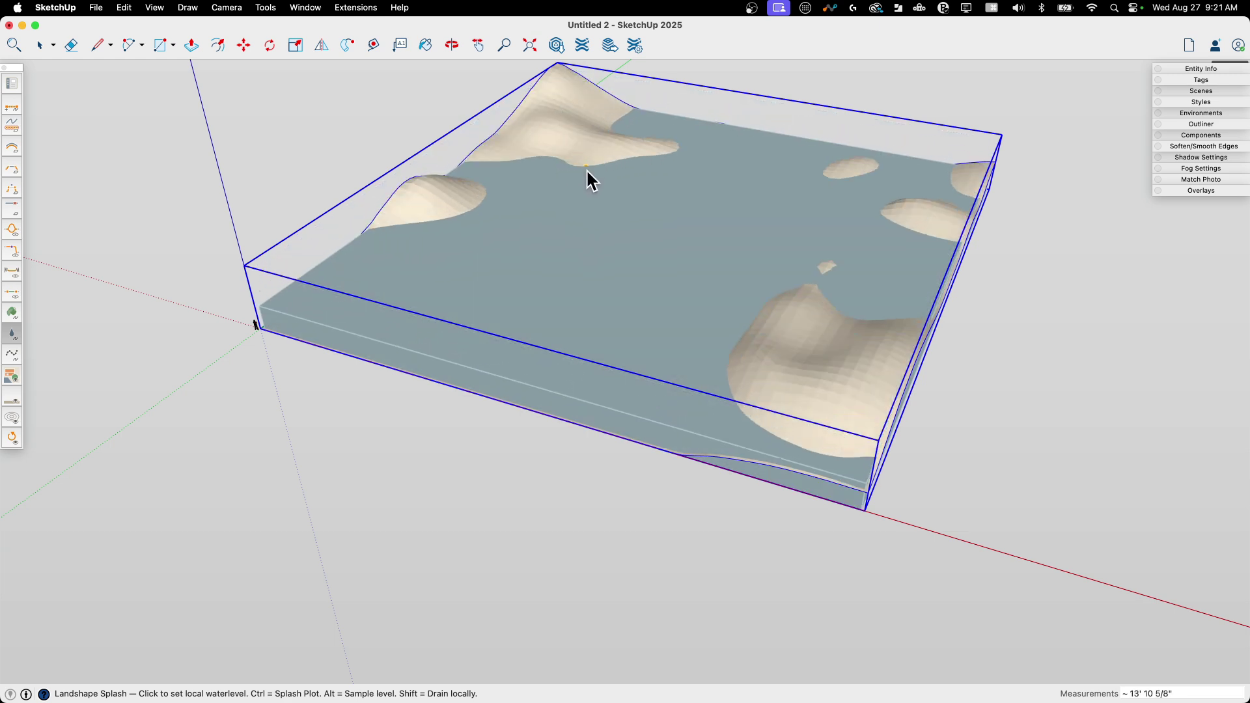
left_click(589, 210)
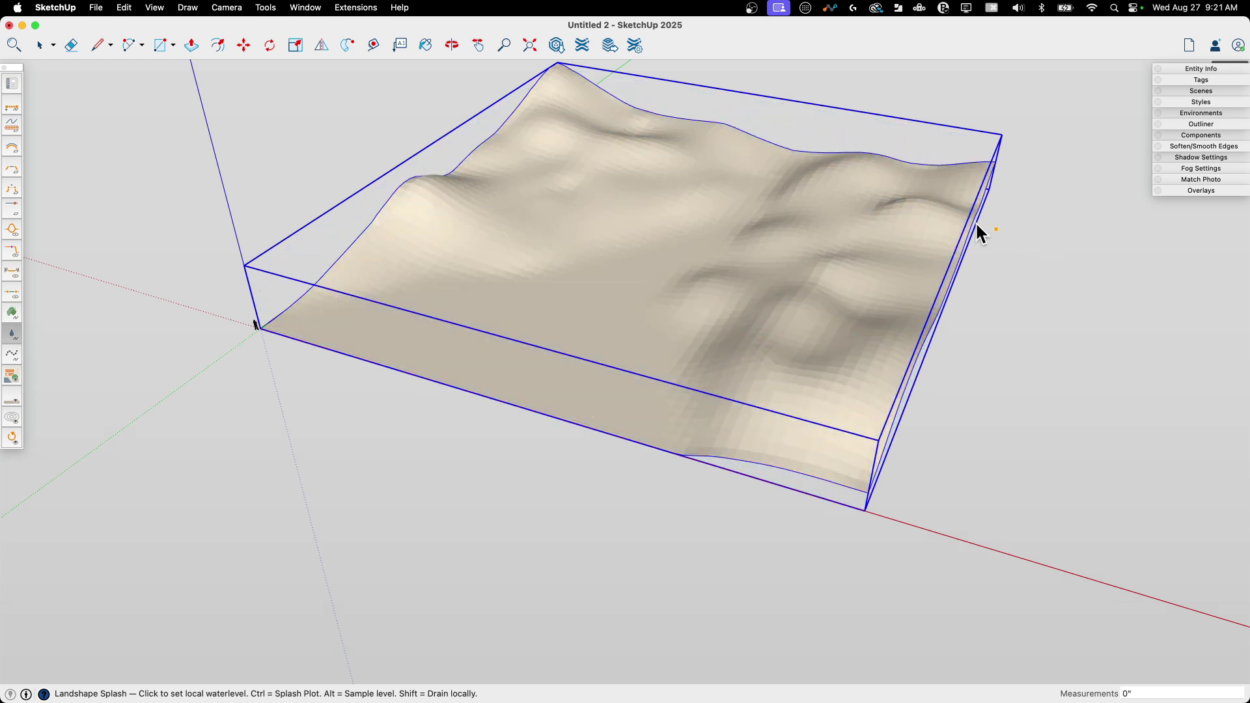
middle_click_drag(694, 194, 102, 388)
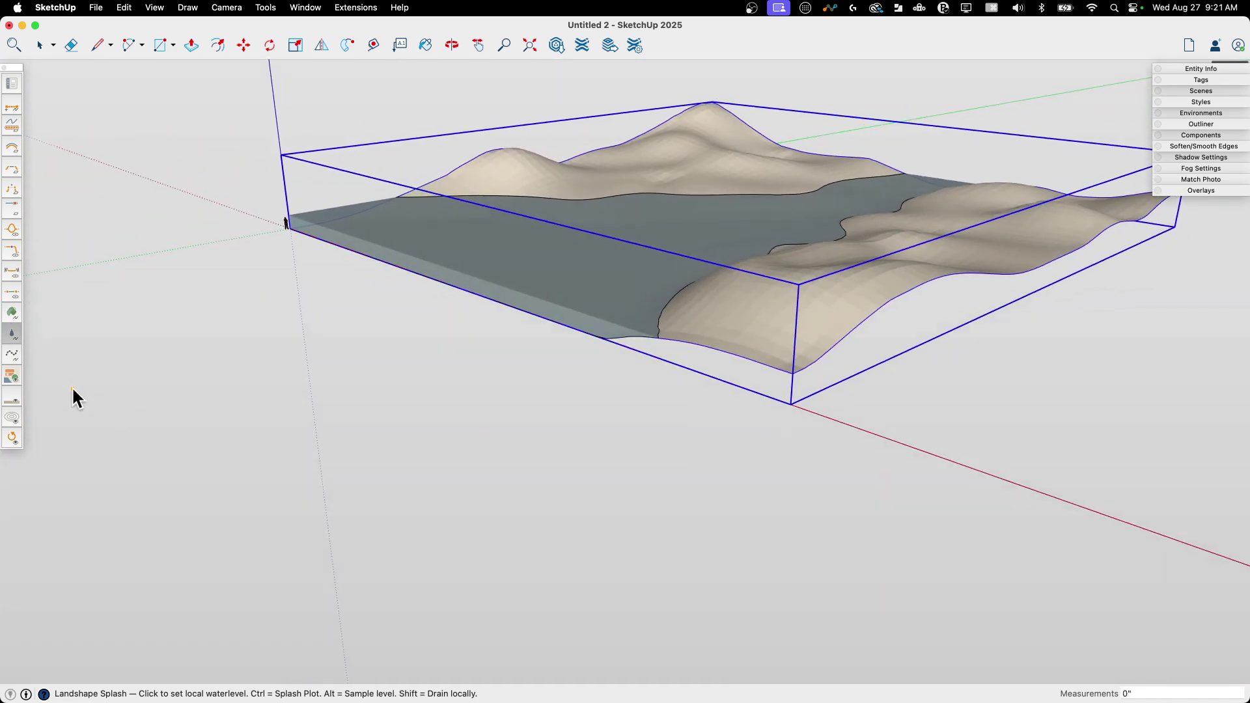
Add a solid base skirt under the terrain with View Skirt.
left_click(12, 397)
middle_click_drag(12, 398, 479, 209)
key("space")
Preview the terrain's contour lines around the river valley, then return to Select.
left_click(11, 420)
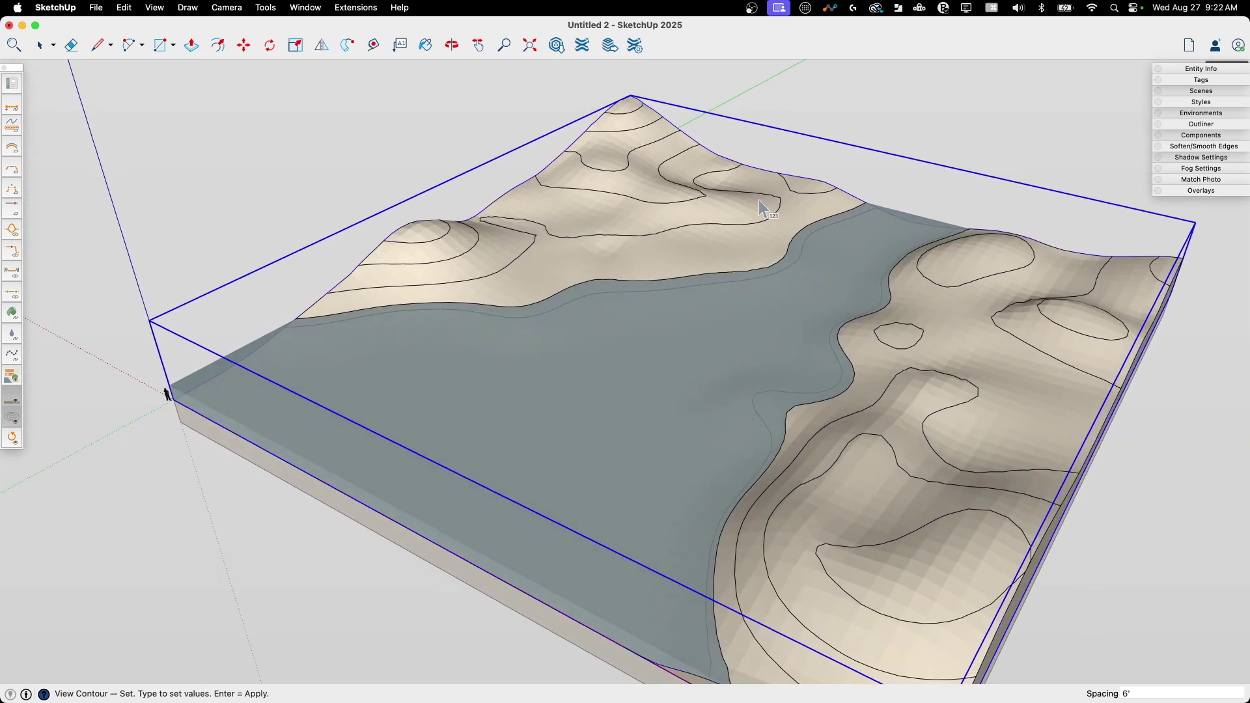
middle_click_drag(656, 175, 33, 455)
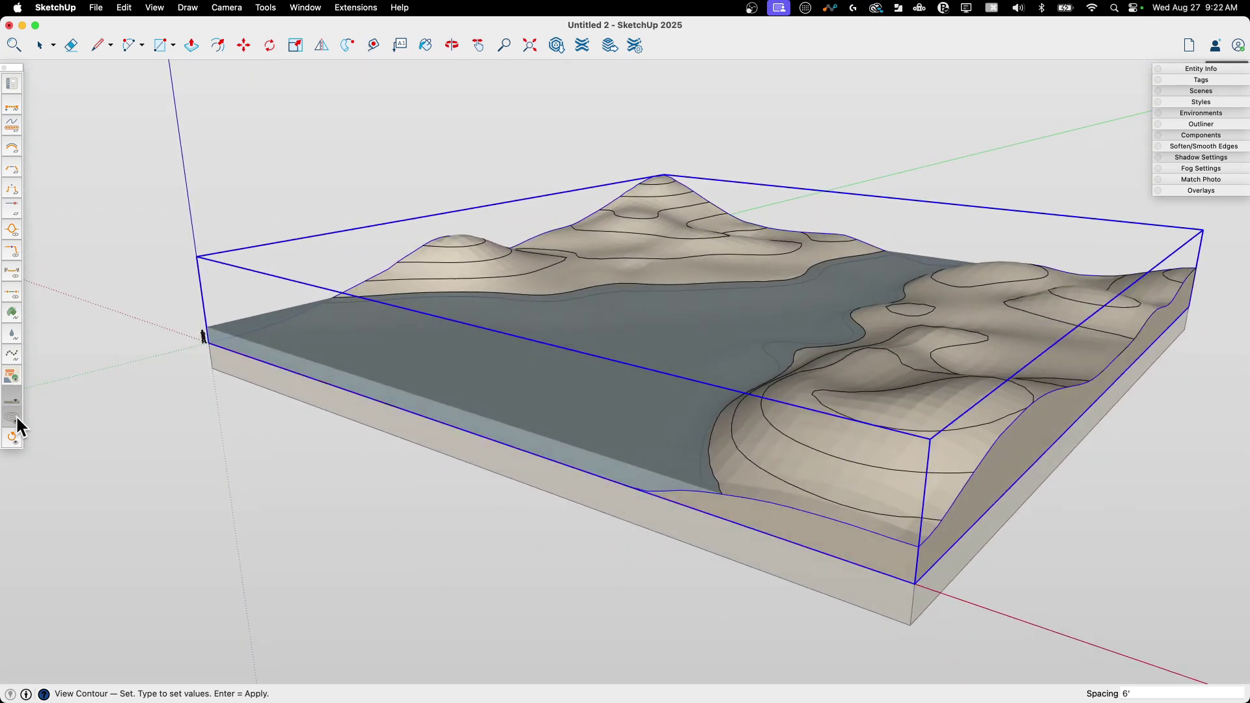
middle_click_drag(11, 427, 856, 190)
key("space")
Crossing-select the terrain and move it 12' vertically from its bottom corner.
left_click_drag(845, 200, 288, 365)
key("m")
scroll(293, 307, "up", 5)
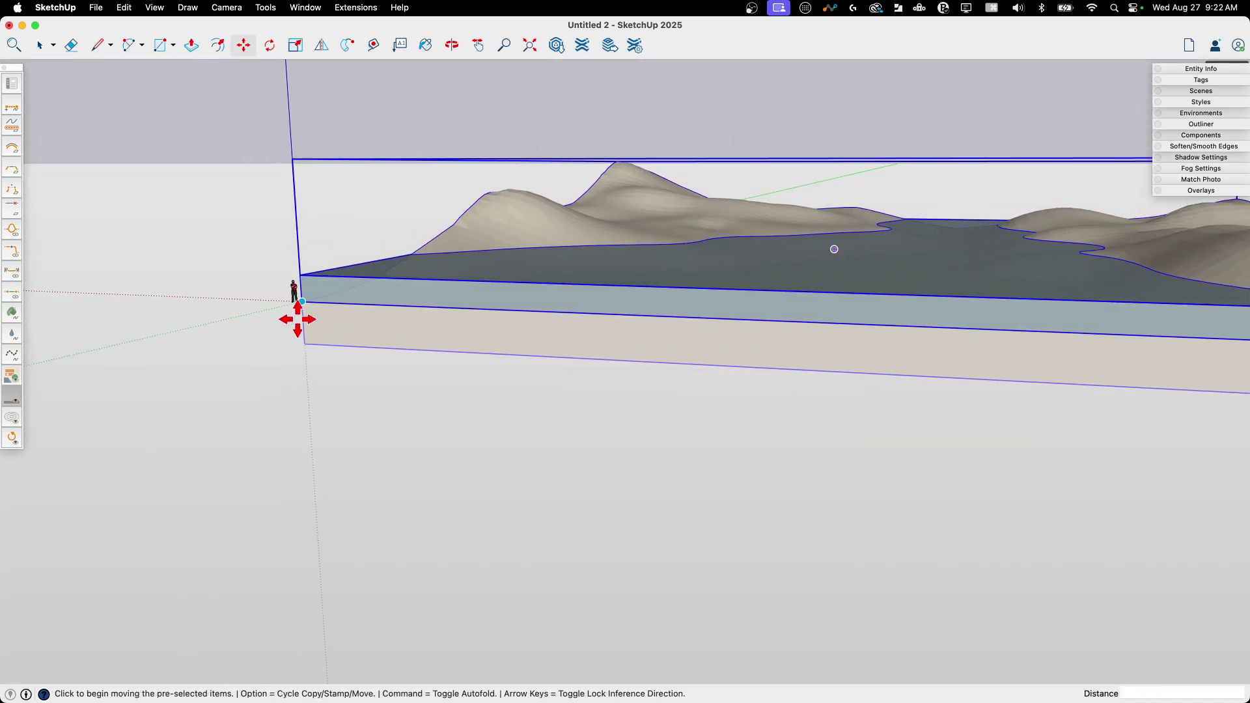
left_click(303, 342)
left_click(304, 296)
key("space")
Orbit around the valley to inspect the narrowed, winding river from higher angles.
middle_click_drag(306, 294, 671, 391)
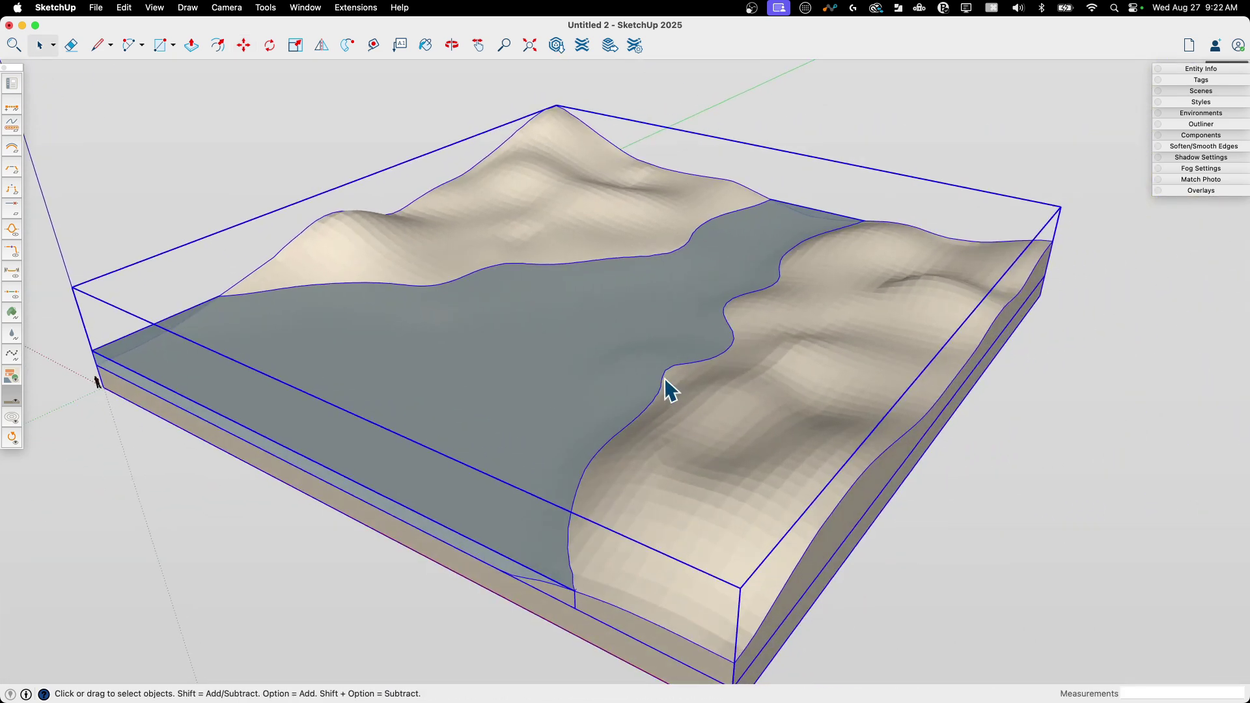
scroll(396, 355, "up", 3)
scroll(395, 351, "down", 5)
mouse_move(424, 357)
middle_mouse_down()
mouse_move(645, 292)
mouse_move(748, 179)
mouse_move(854, 128)
mouse_move(651, 139)
mouse_move(567, 294)
middle_mouse_up()
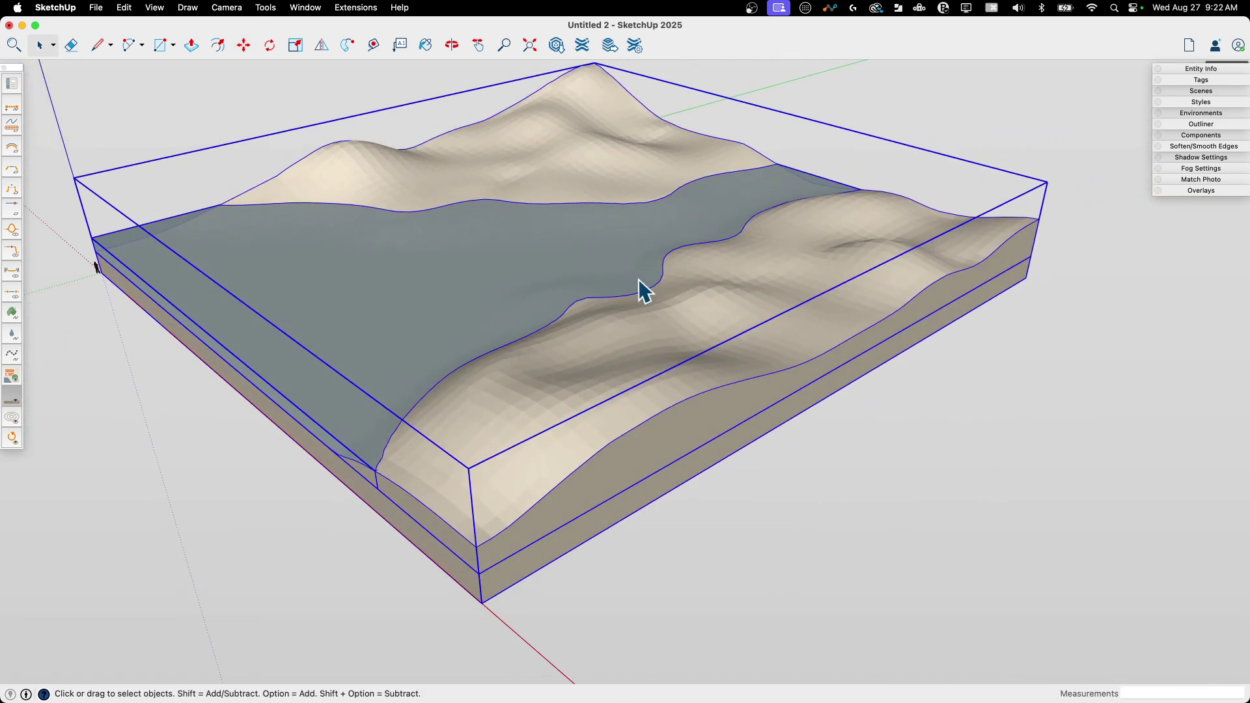
scroll(566, 295, "up", 8)
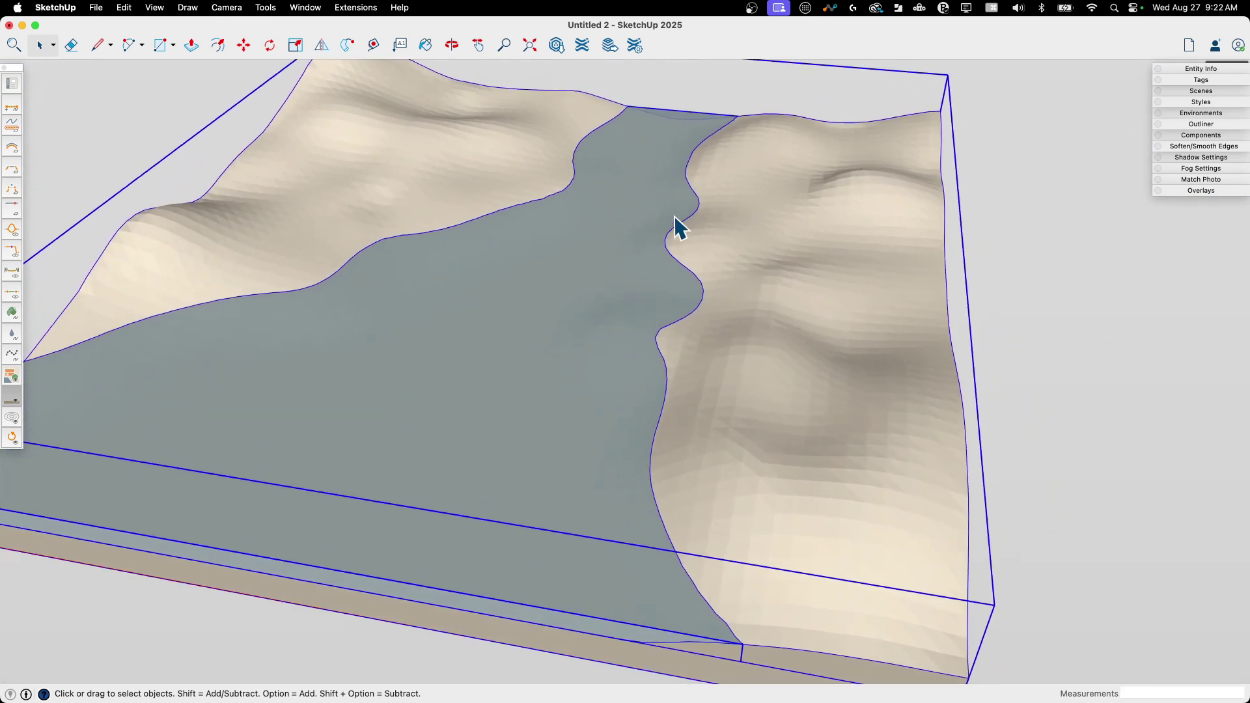
scroll(678, 228, "down", 10)
mouse_move(547, 217)
middle_mouse_down()
mouse_move(513, 267)
mouse_move(519, 287)
mouse_move(332, 267)
mouse_move(413, 335)
mouse_move(412, 260)
mouse_move(586, 293)
mouse_move(504, 275)
mouse_move(466, 330)
middle_mouse_up()
middle_click_drag(745, 224, 274, 219)
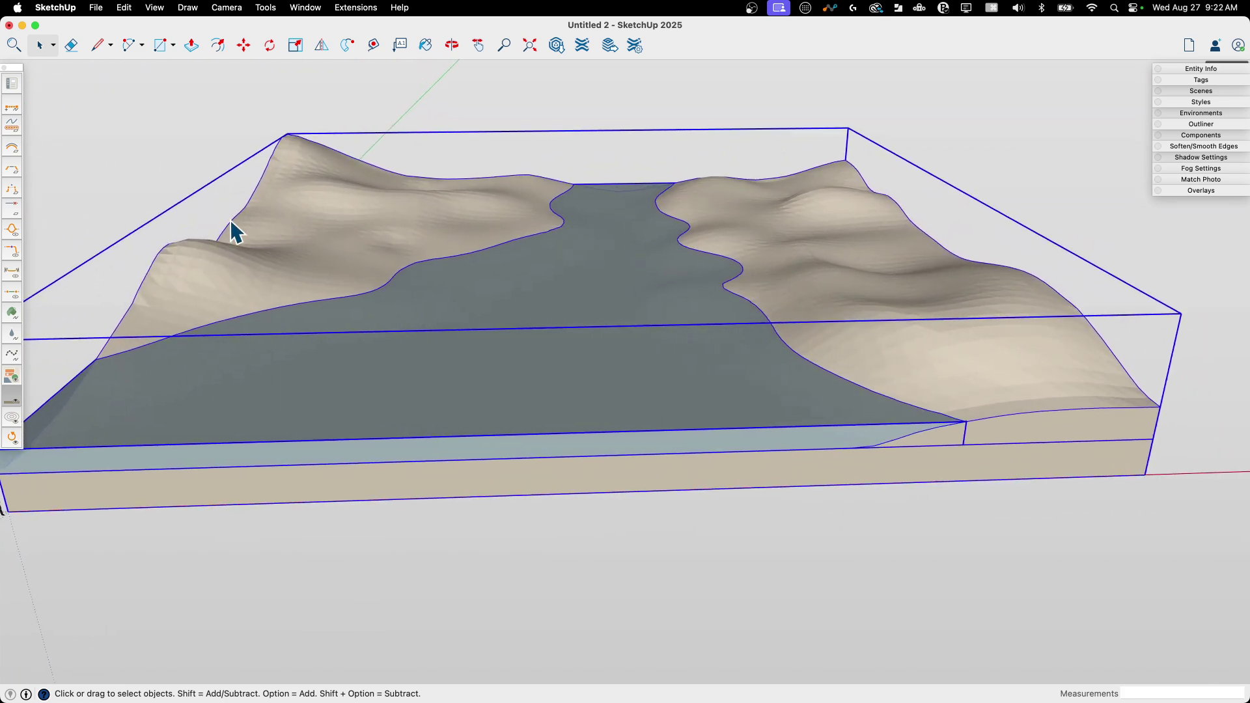
middle_click_drag(223, 257, 192, 142)
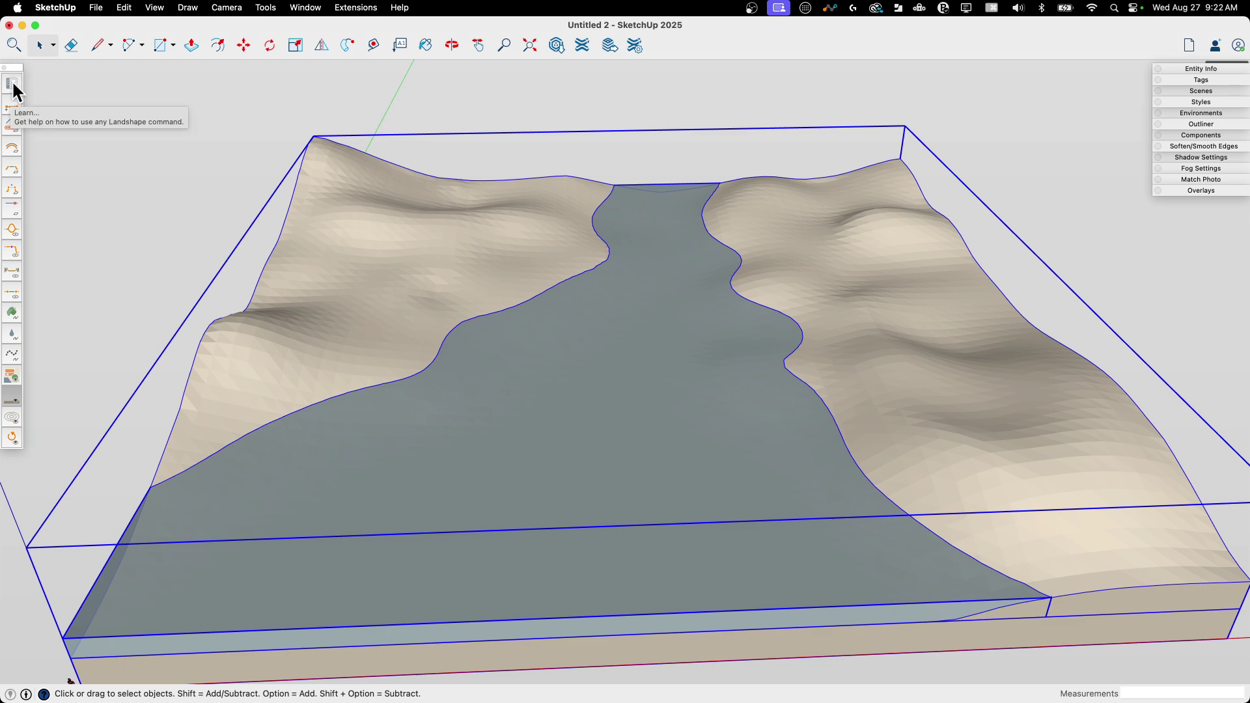
Pull back to view the whole model, deselect the terrain, and reopen the Extension Warehouse.
middle_click_drag(132, 95, 545, 180)
scroll(922, 427, "up", 4)
left_click(967, 140)
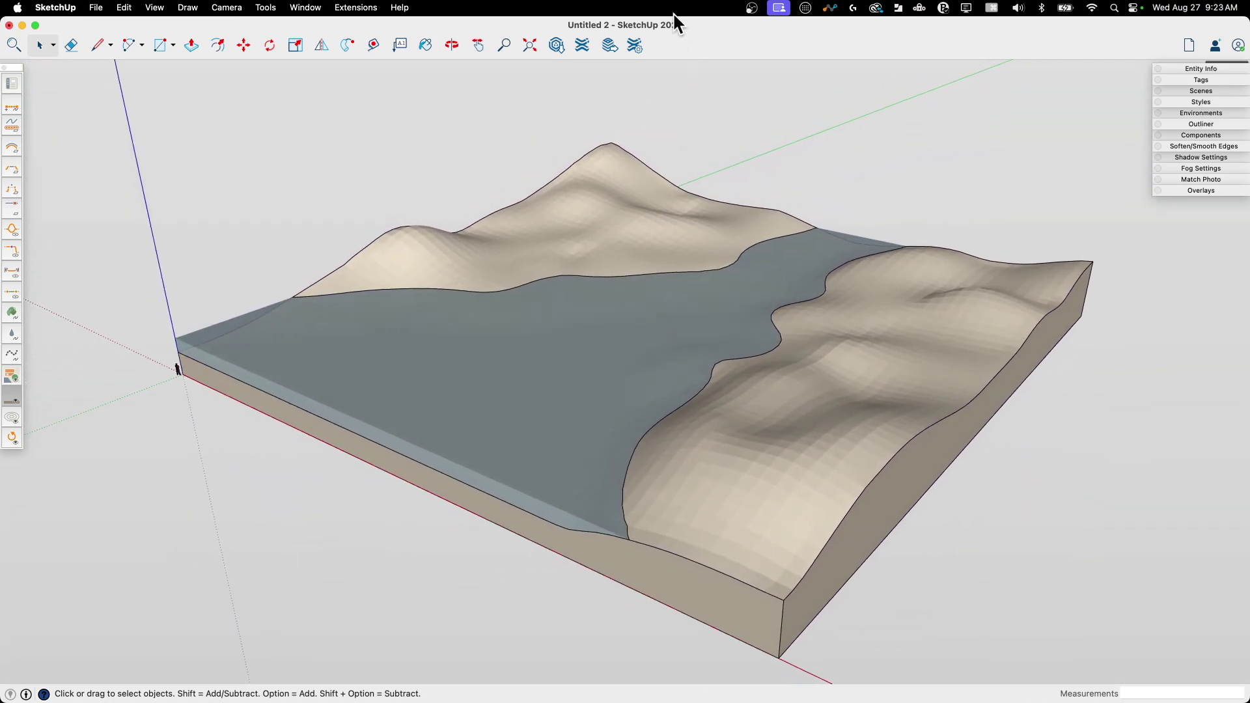
left_click(583, 45)
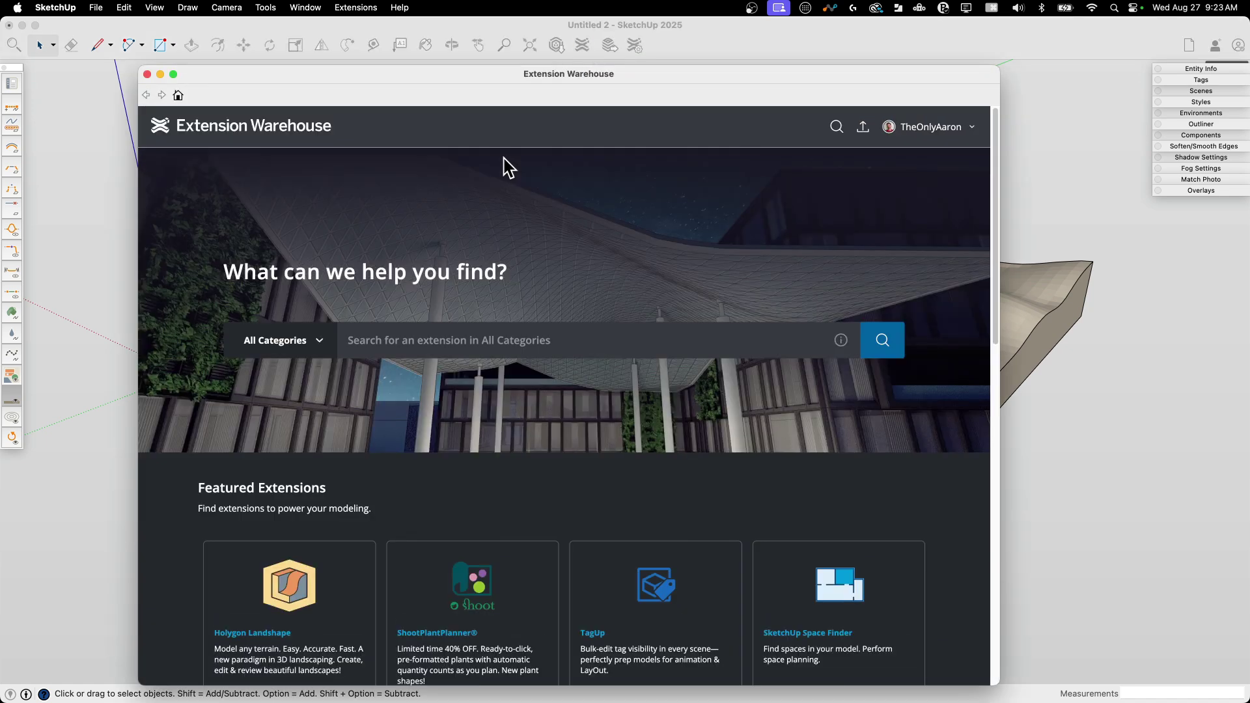
Open the Holygon Landshape card and read its description down to the Useful External Links.
left_click_drag(495, 76, 495, 71)
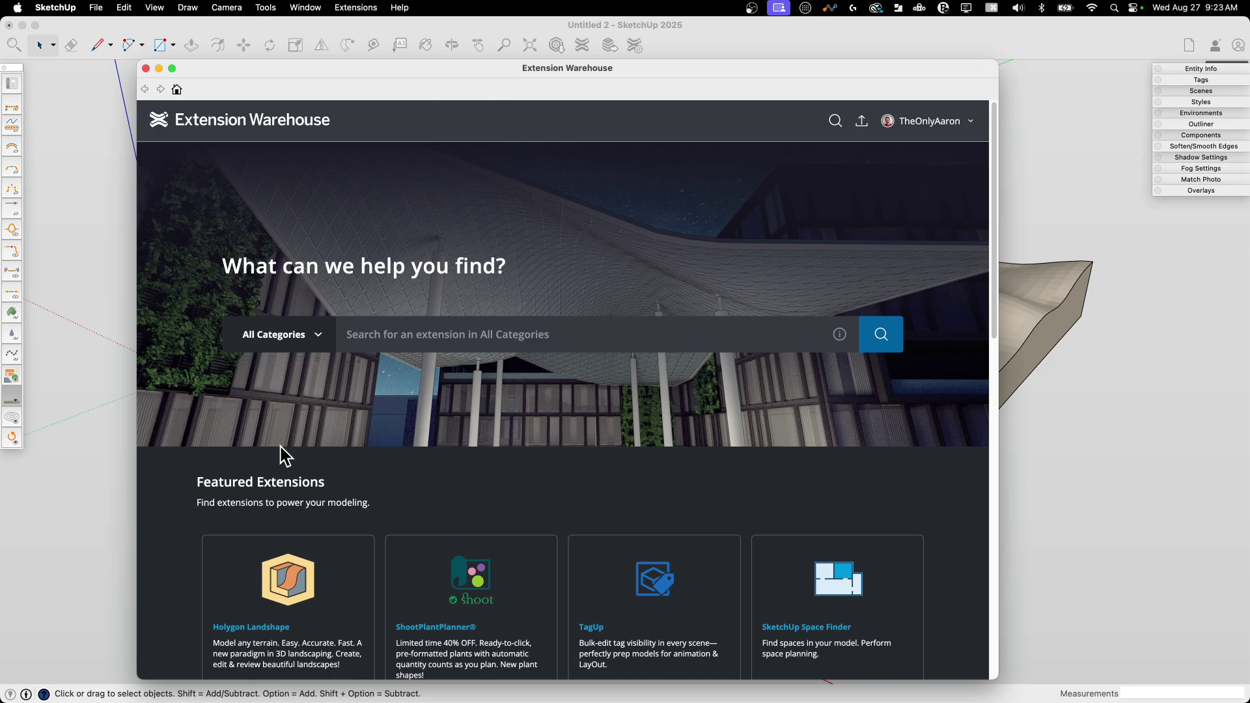
left_click(304, 579)
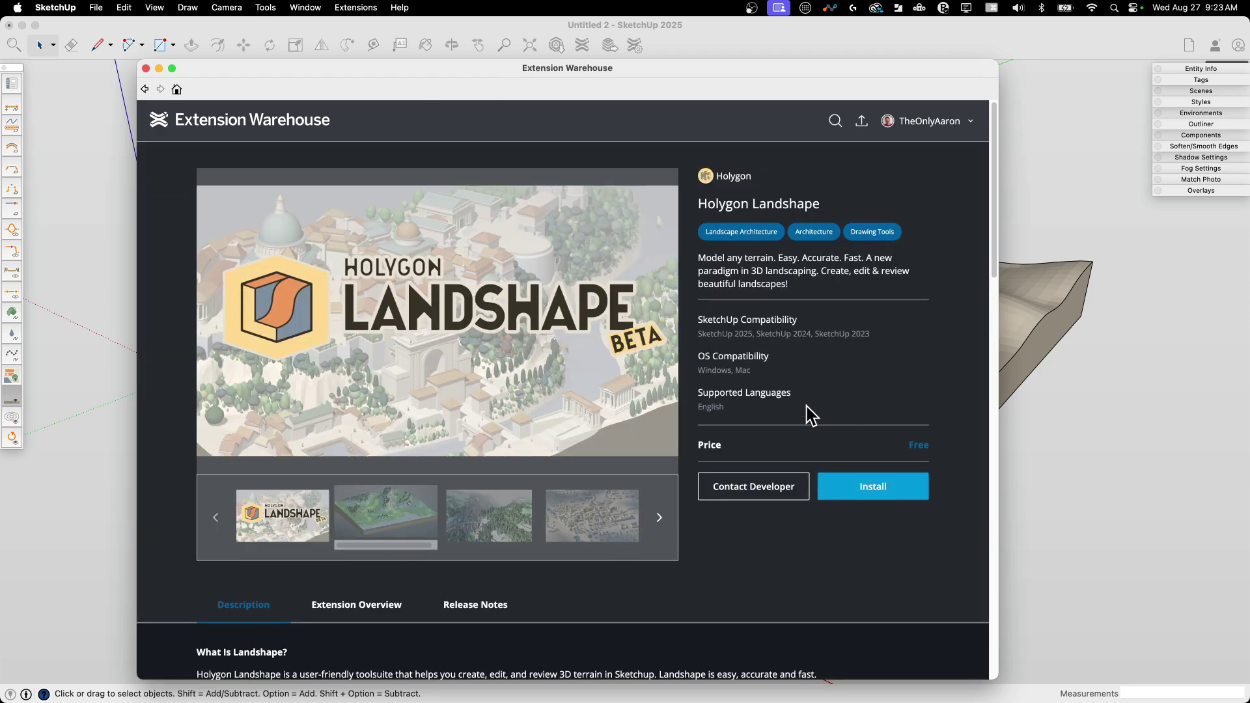
scroll(619, 331, "down", 2)
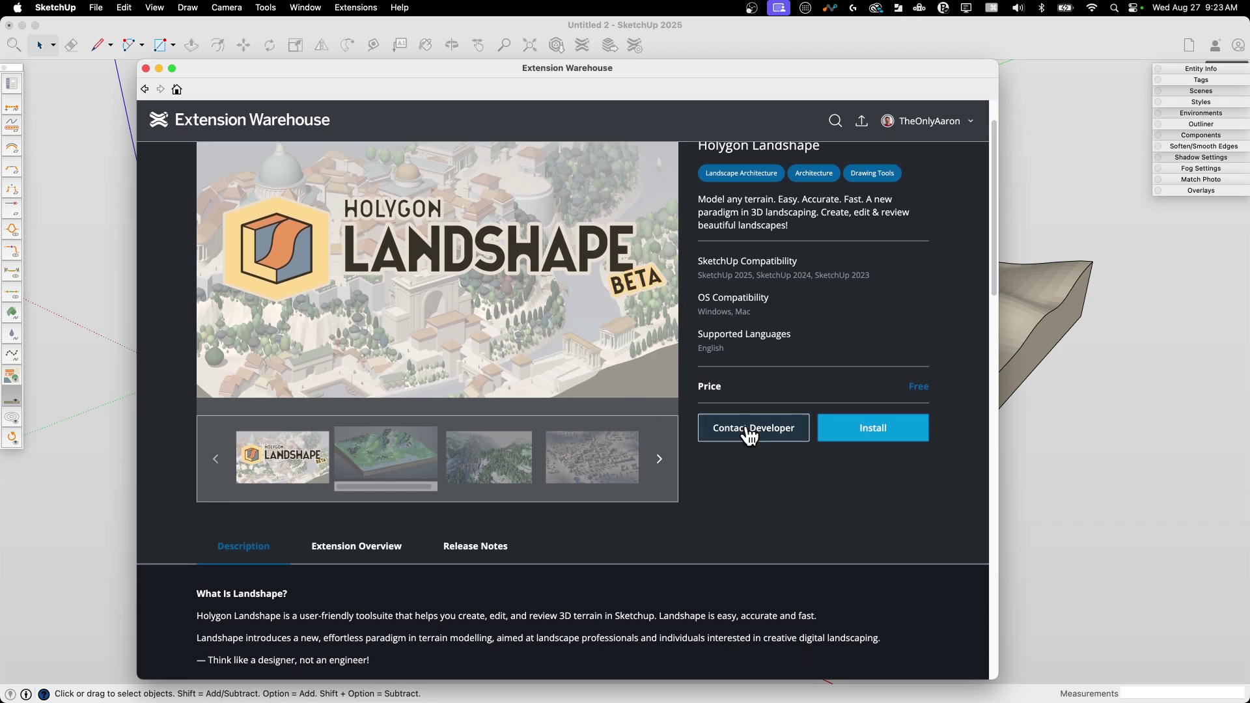
scroll(759, 430, "down", 1)
scroll(759, 435, "down", 10)
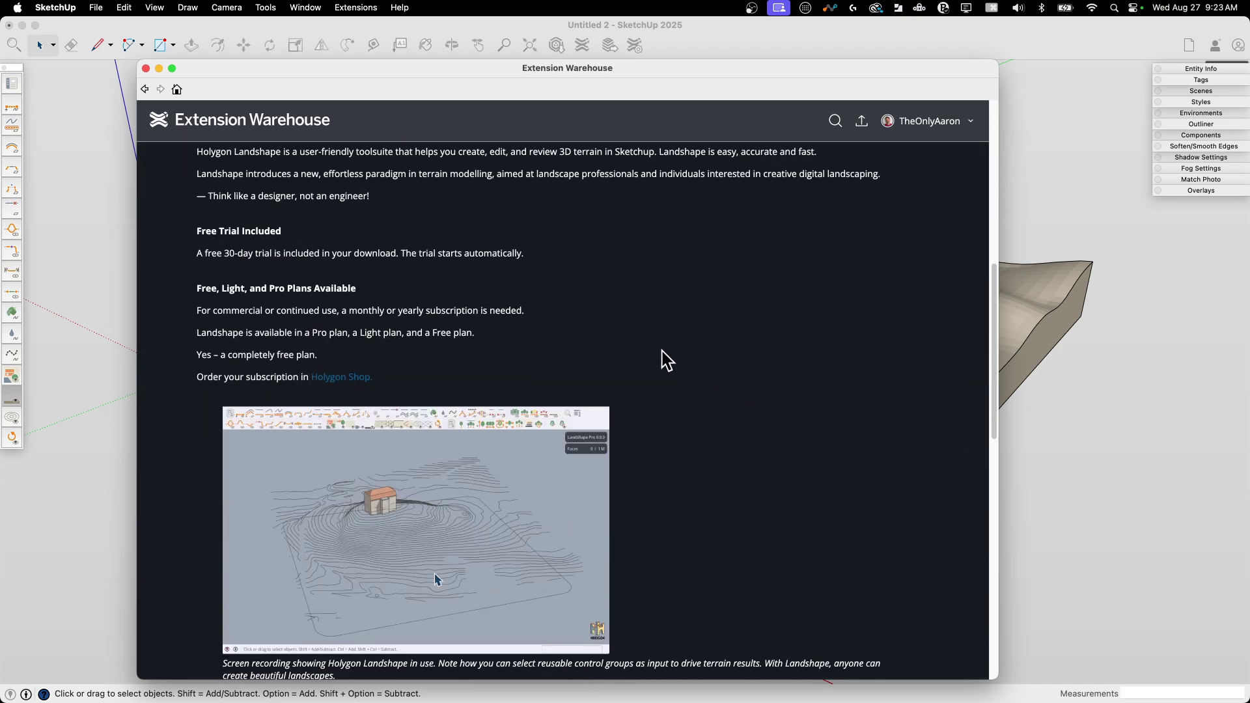
scroll(663, 352, "down", 2)
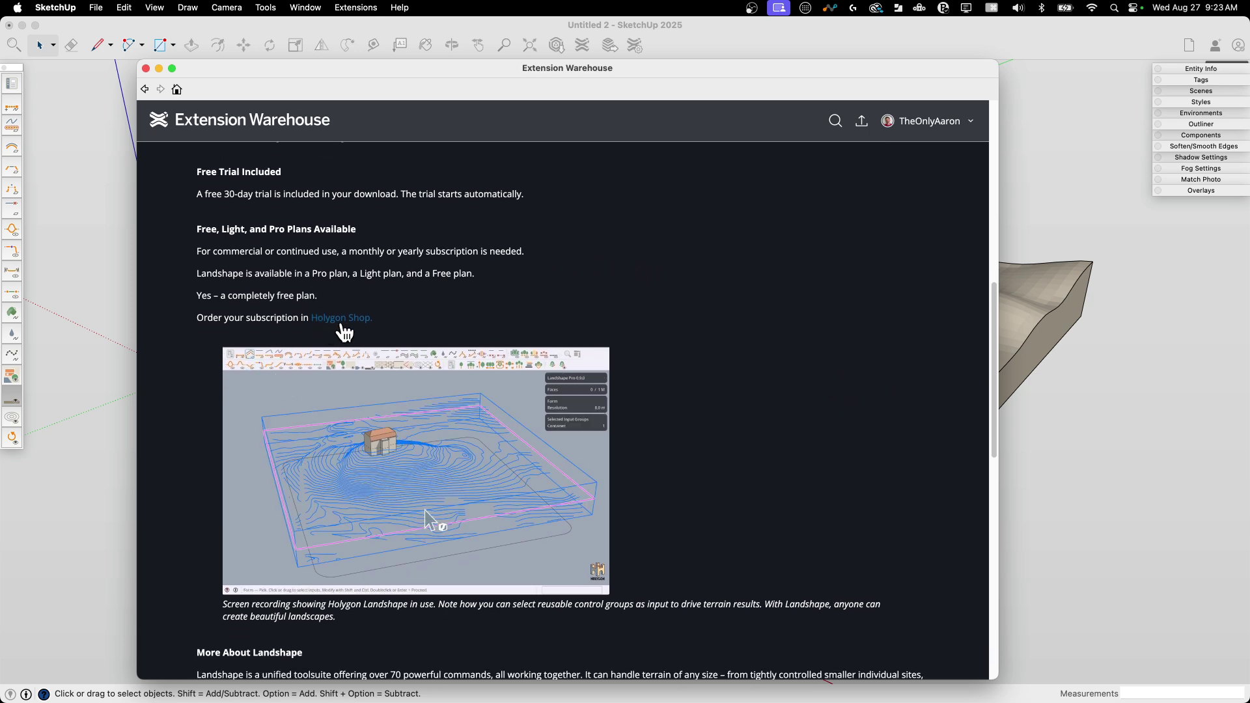
scroll(654, 257, "down", 5)
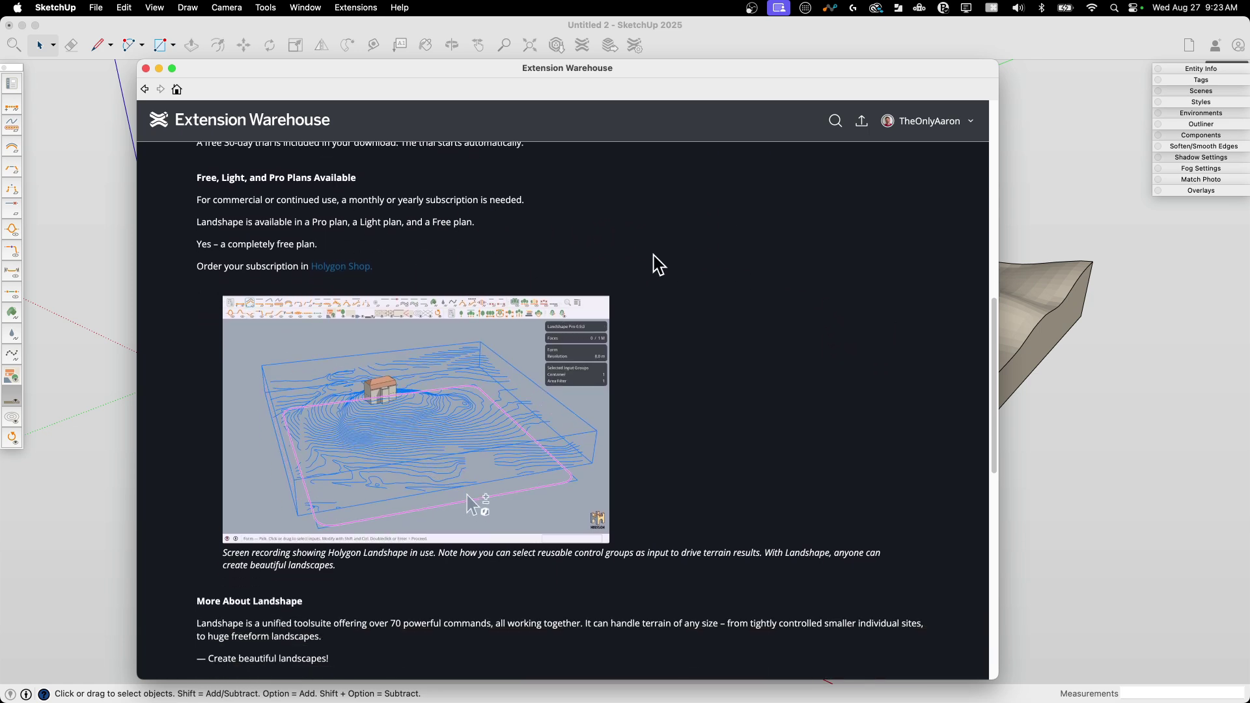
scroll(654, 256, "down", 3)
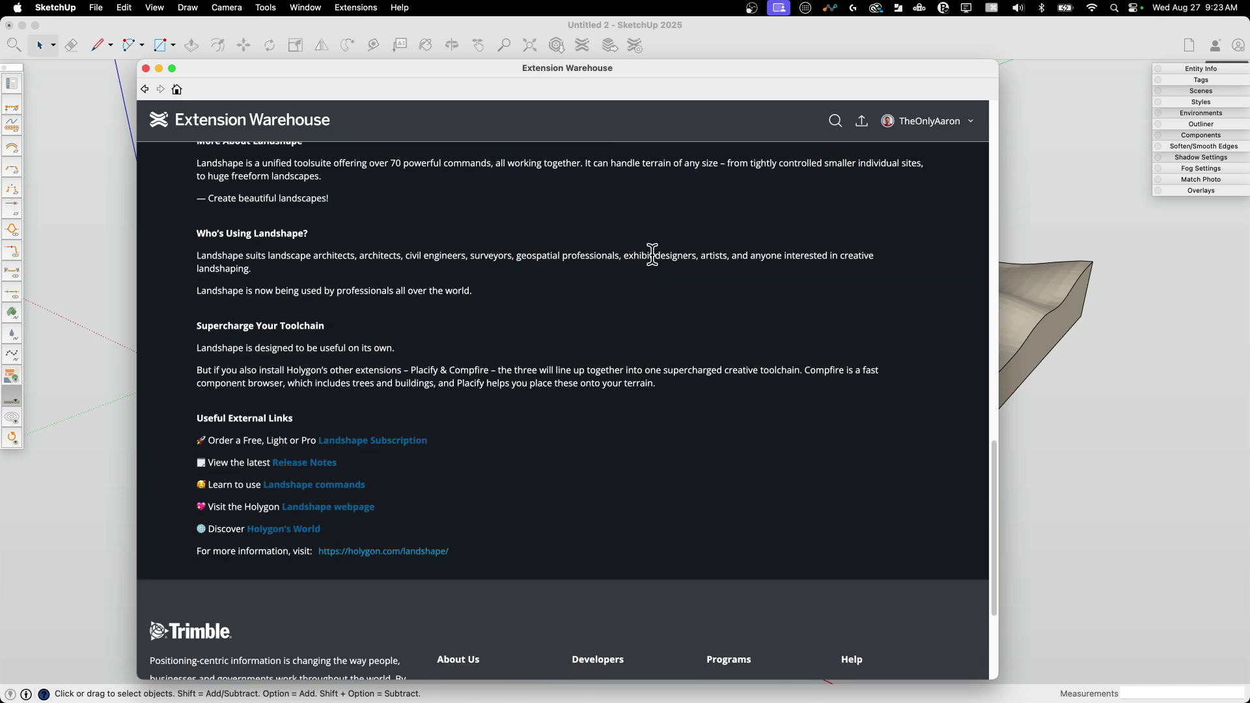